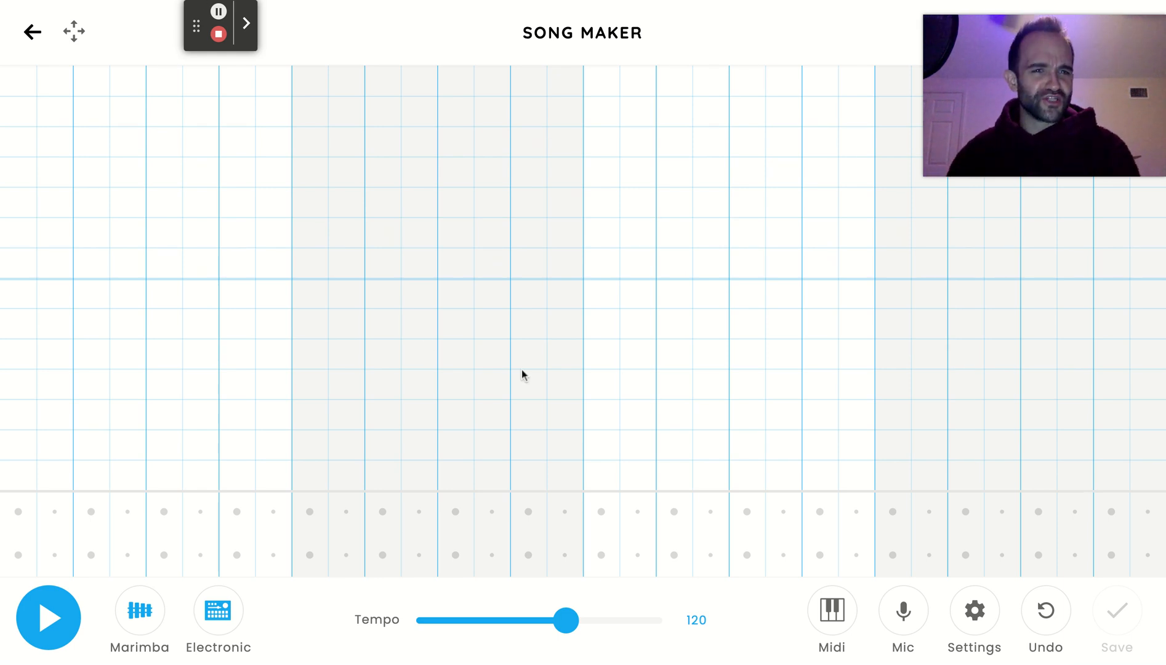
Extend the song's note range to 3 octaves, keep the other song settings, and set the tempo to 140.
{"action": "left_click", "coordinate": [975, 610]}
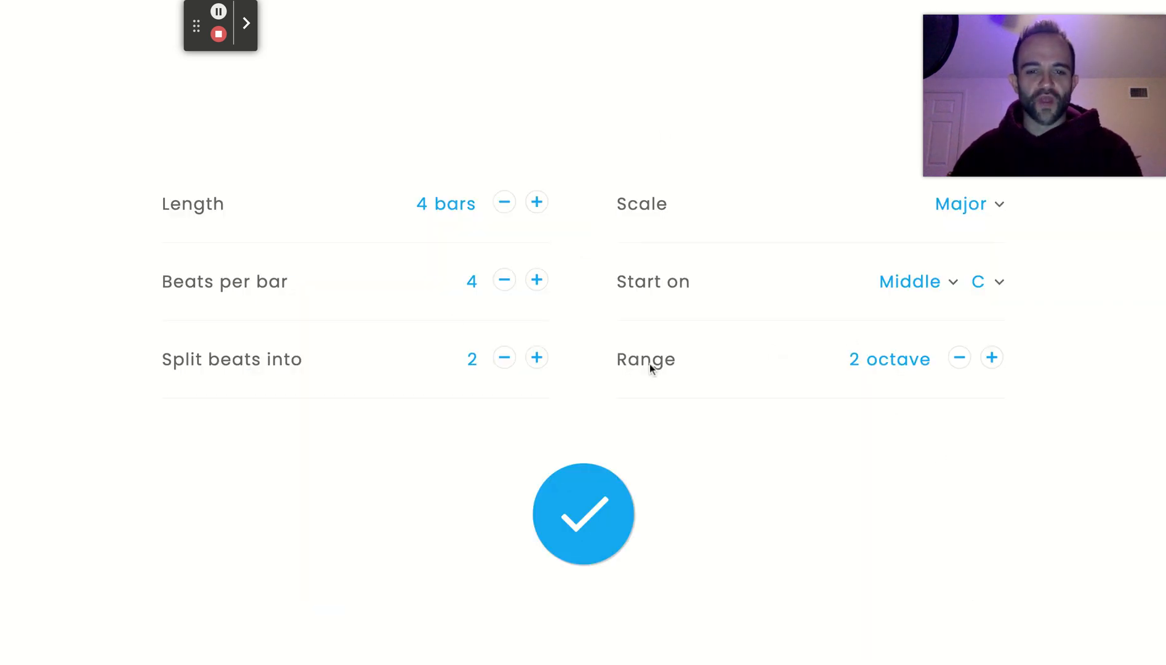
{"action": "left_click", "coordinate": [991, 359]}
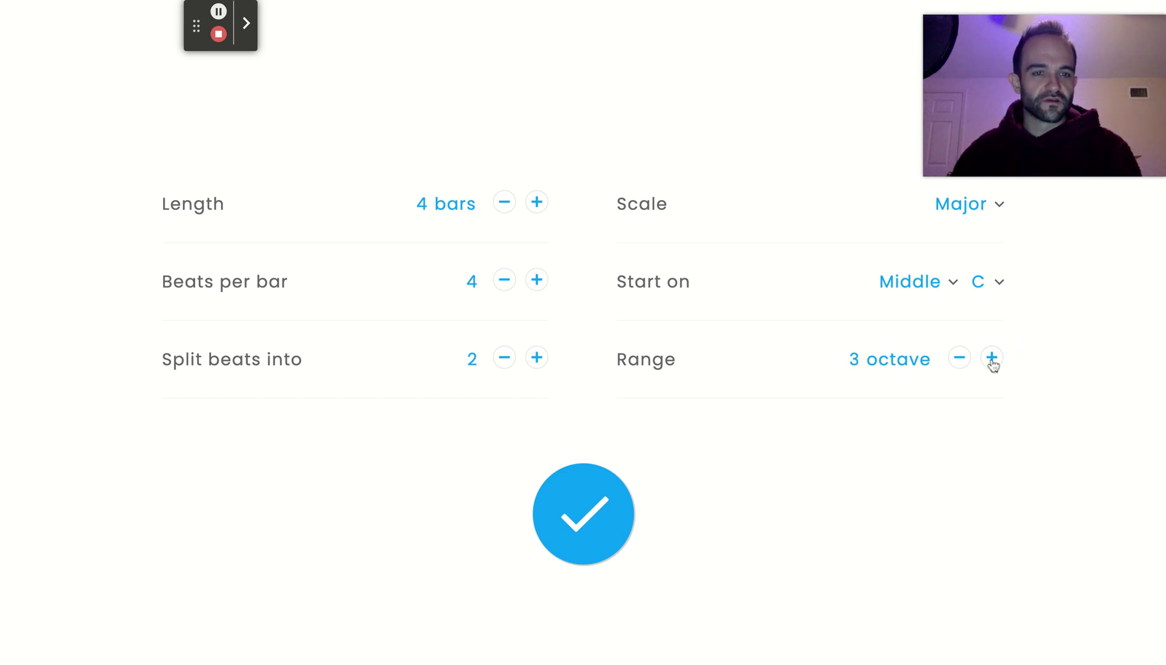
{"action": "left_click", "coordinate": [593, 513]}
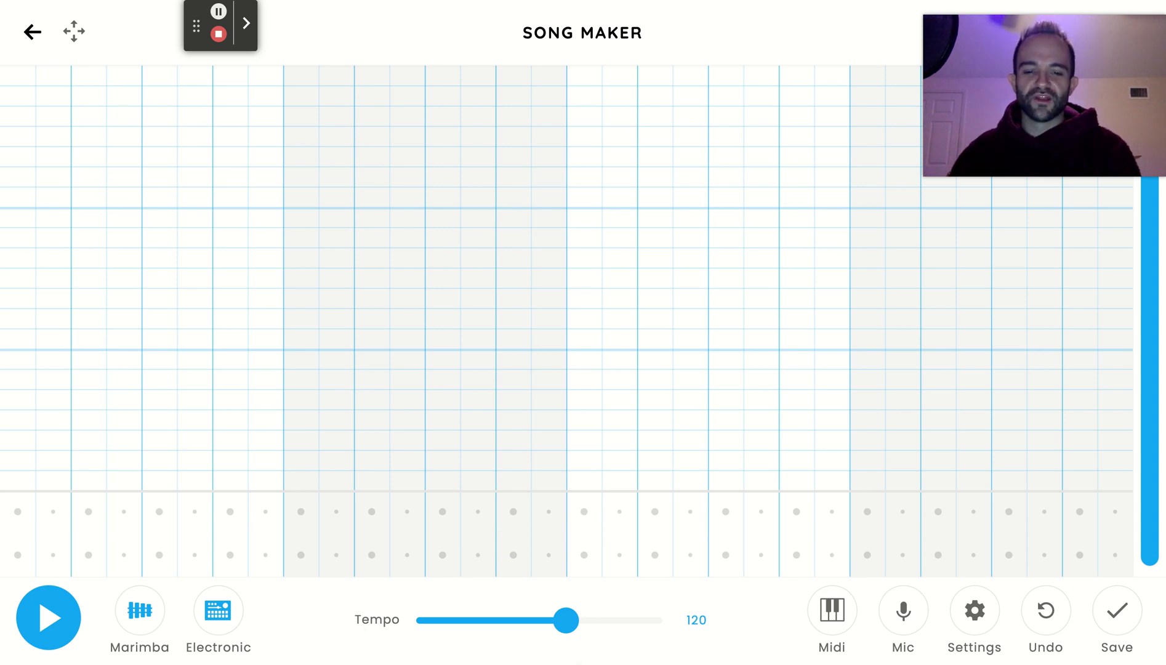
{"action": "mouse_move", "coordinate": [568, 628]}
{"action": "left_mouse_down"}
{"action": "mouse_move", "coordinate": [585, 624]}
{"action": "mouse_move", "coordinate": [567, 628]}
{"action": "left_mouse_up"}
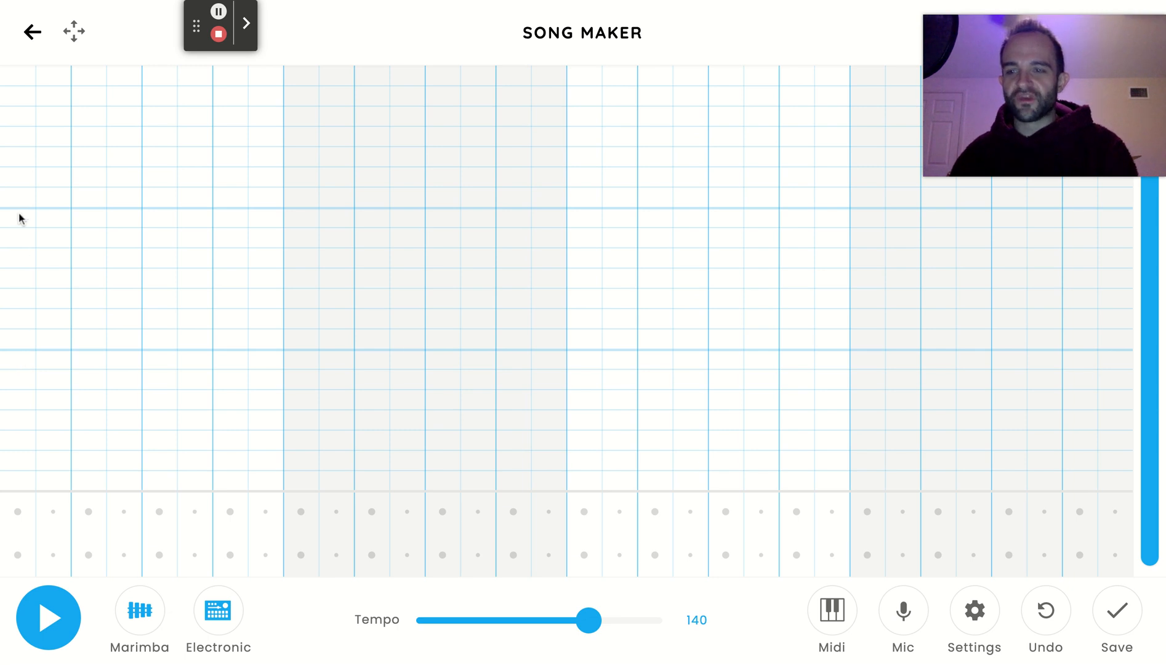
{"action": "left_click_drag", "start_coordinate": [15, 481], "coordinate": [18, 74]}
{"action": "left_click", "coordinate": [22, 165]}
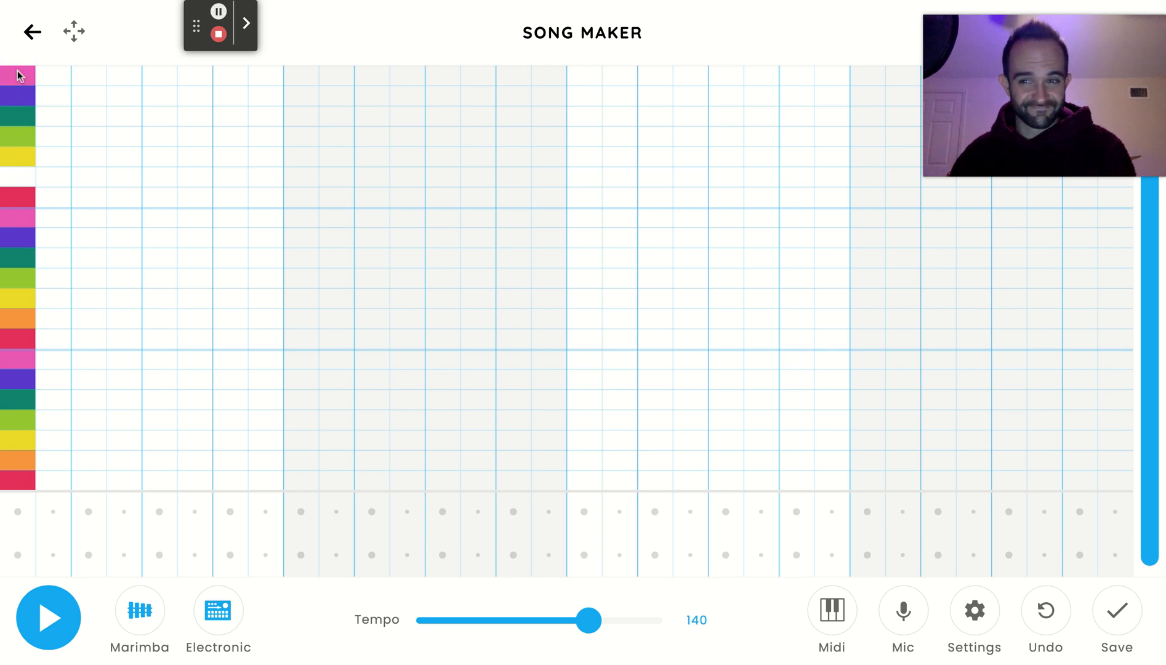
{"action": "left_click", "coordinate": [23, 181]}
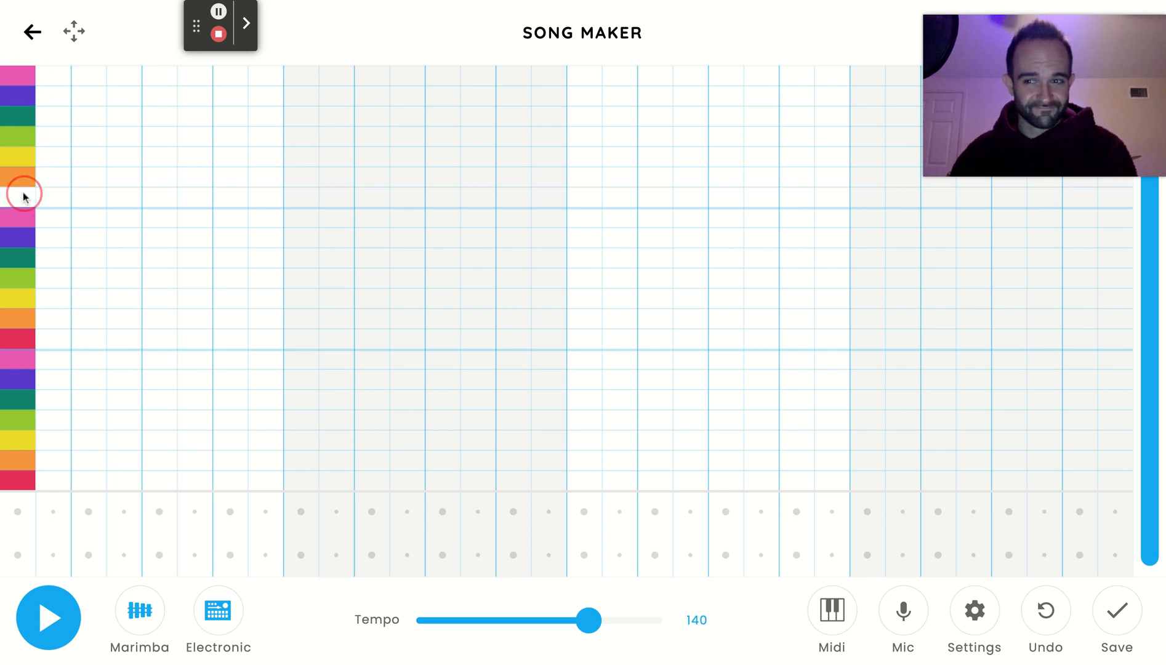
{"action": "left_click_drag", "start_coordinate": [23, 79], "coordinate": [13, 479]}
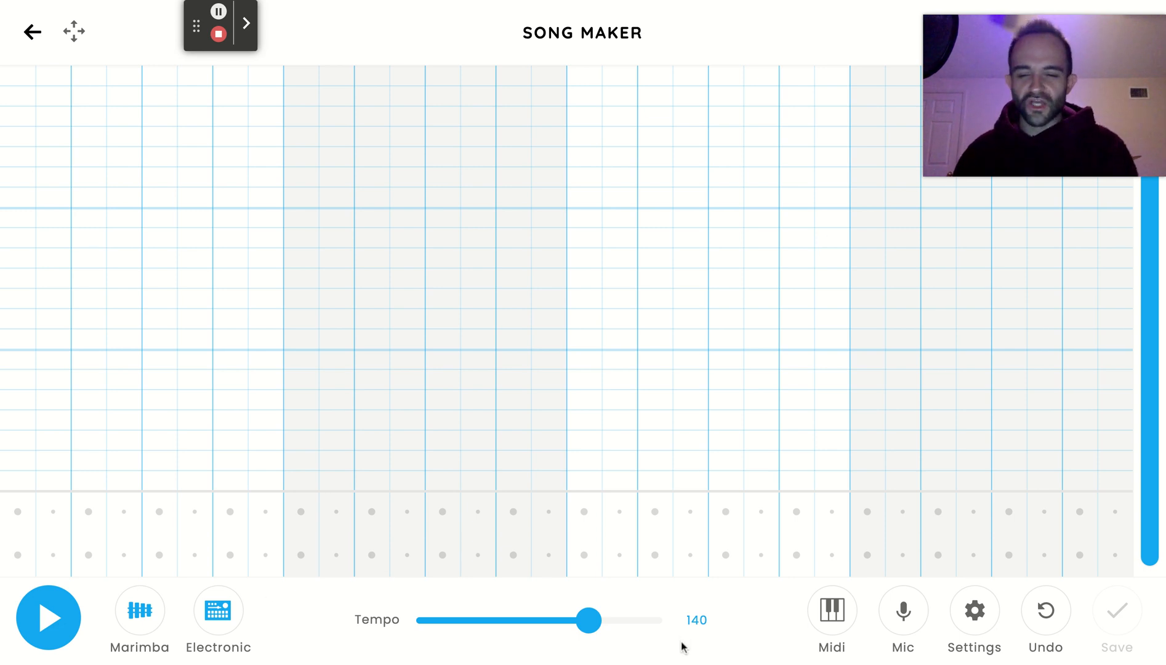
Build the drum pattern across bars 1–2: circle hits in columns 1, 4, 7, 11 and 14, triangle hits in columns 5 and 13.
{"action": "left_click", "coordinate": [17, 555]}
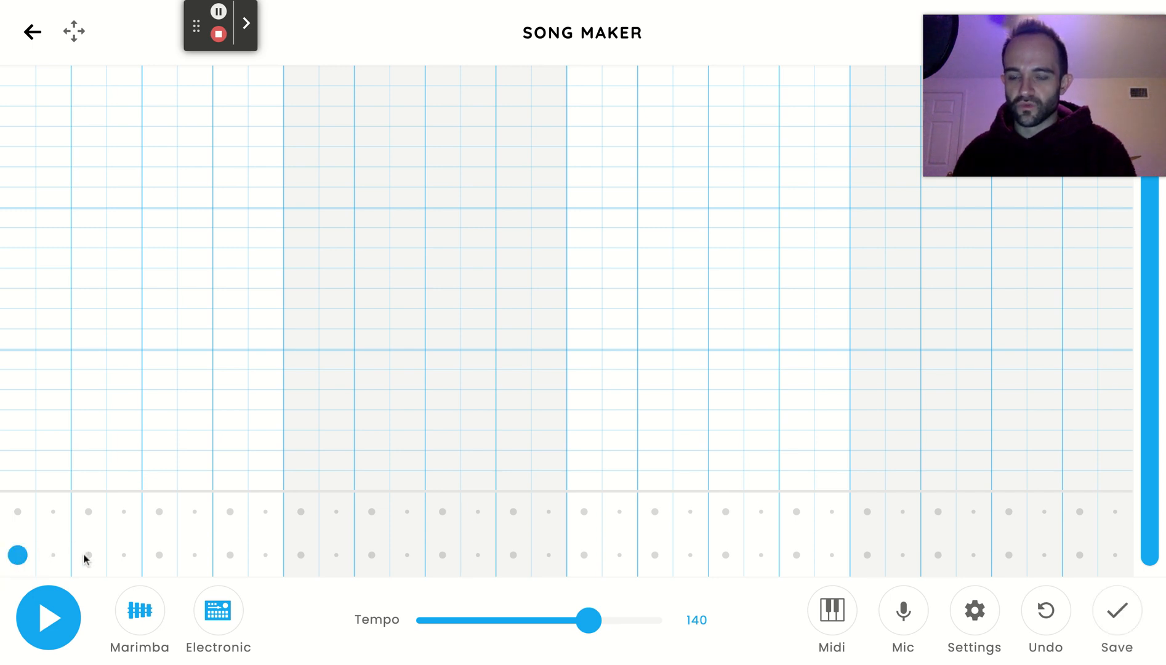
{"action": "left_click", "coordinate": [124, 555]}
{"action": "left_click", "coordinate": [159, 512]}
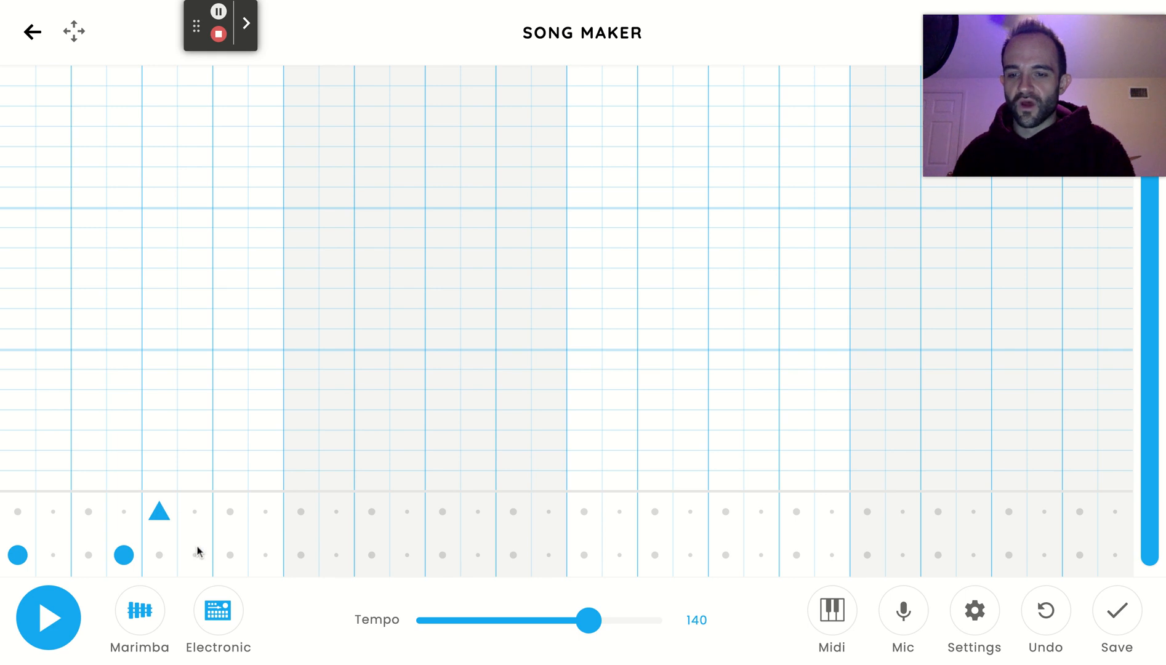
{"action": "left_click", "coordinate": [229, 555]}
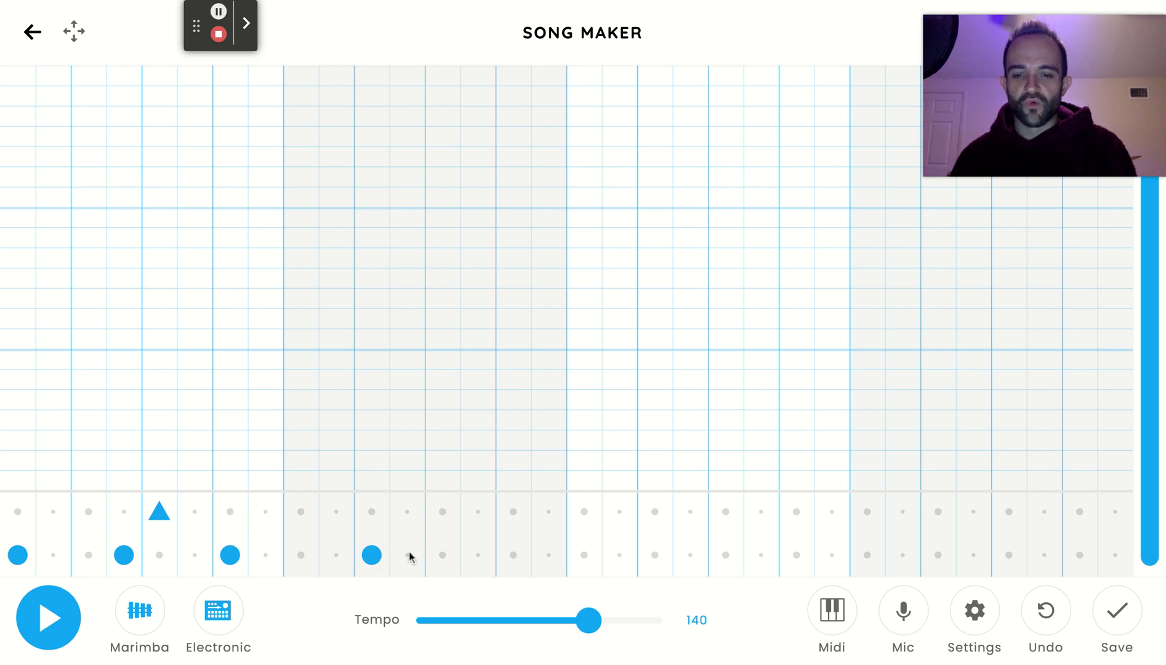
{"action": "left_click", "coordinate": [442, 511]}
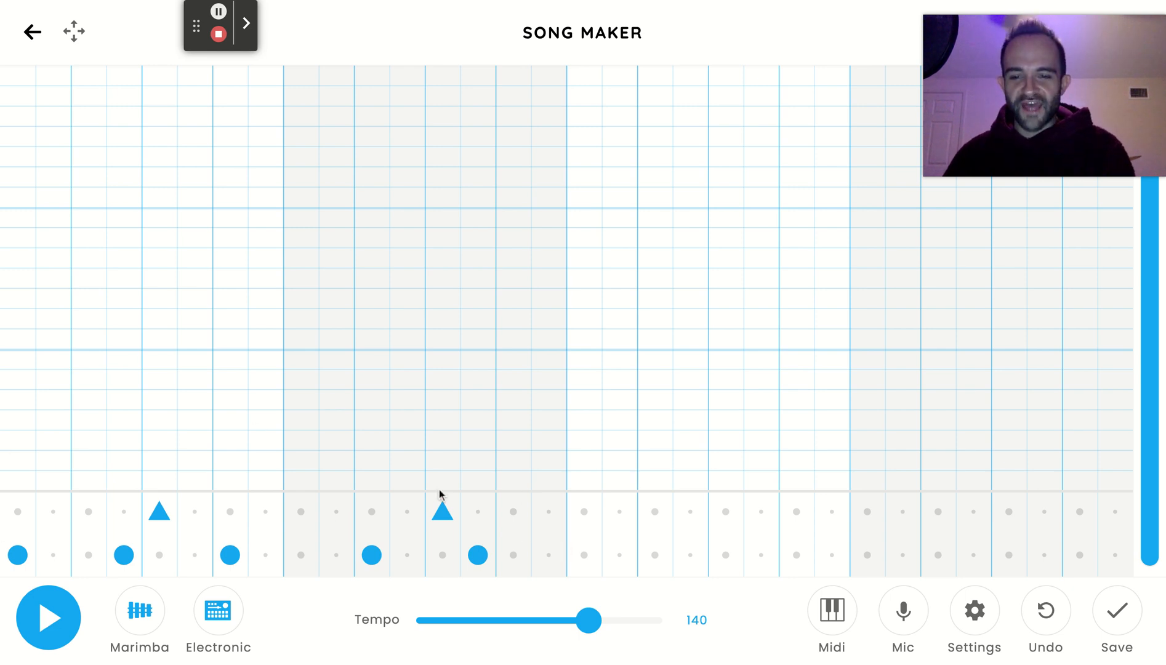
Repeat the two-bar drum pattern in bars 3 and 4, and play the beat back.
{"action": "left_click", "coordinate": [585, 557]}
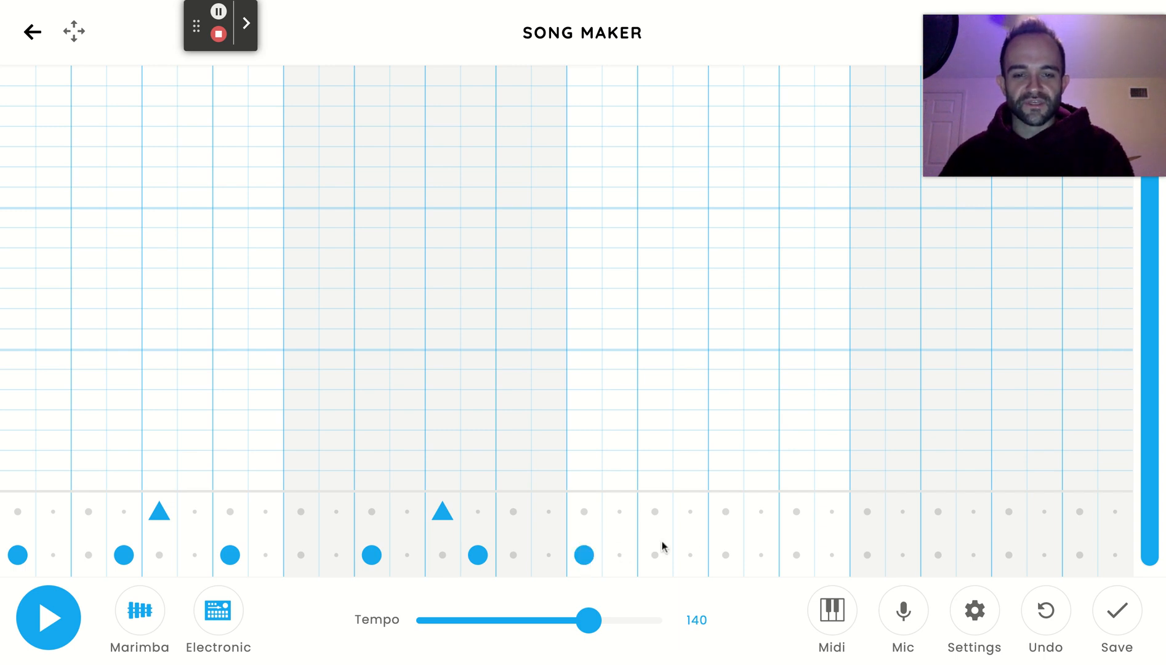
{"action": "left_click", "coordinate": [691, 554]}
{"action": "left_click", "coordinate": [726, 514]}
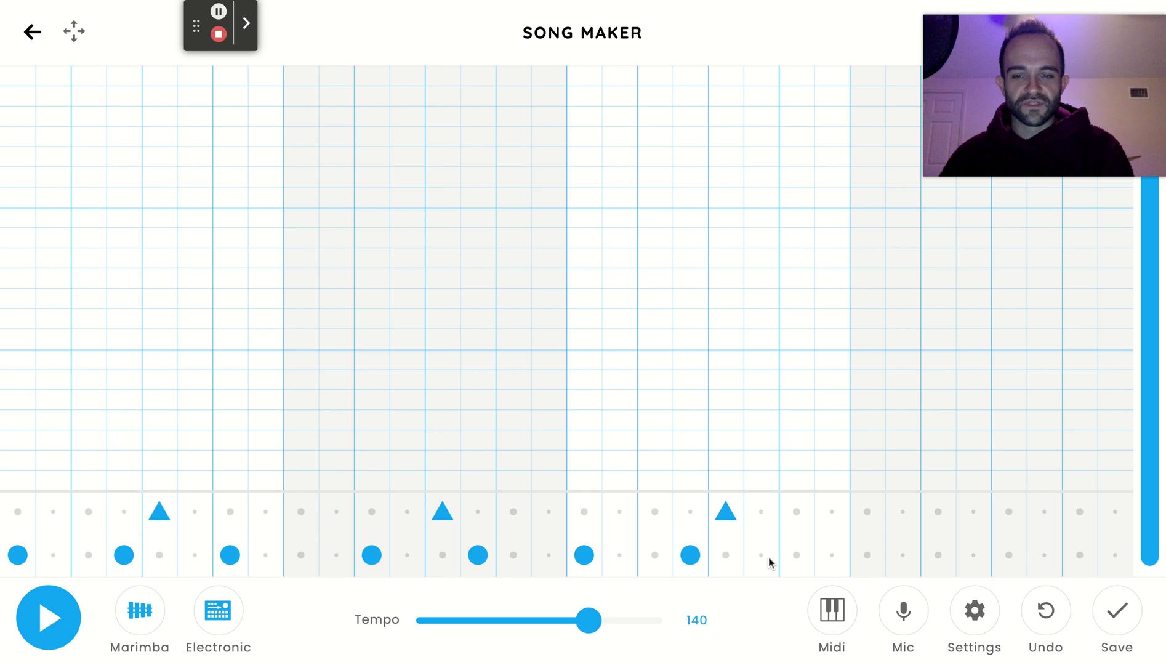
{"action": "left_click", "coordinate": [797, 555]}
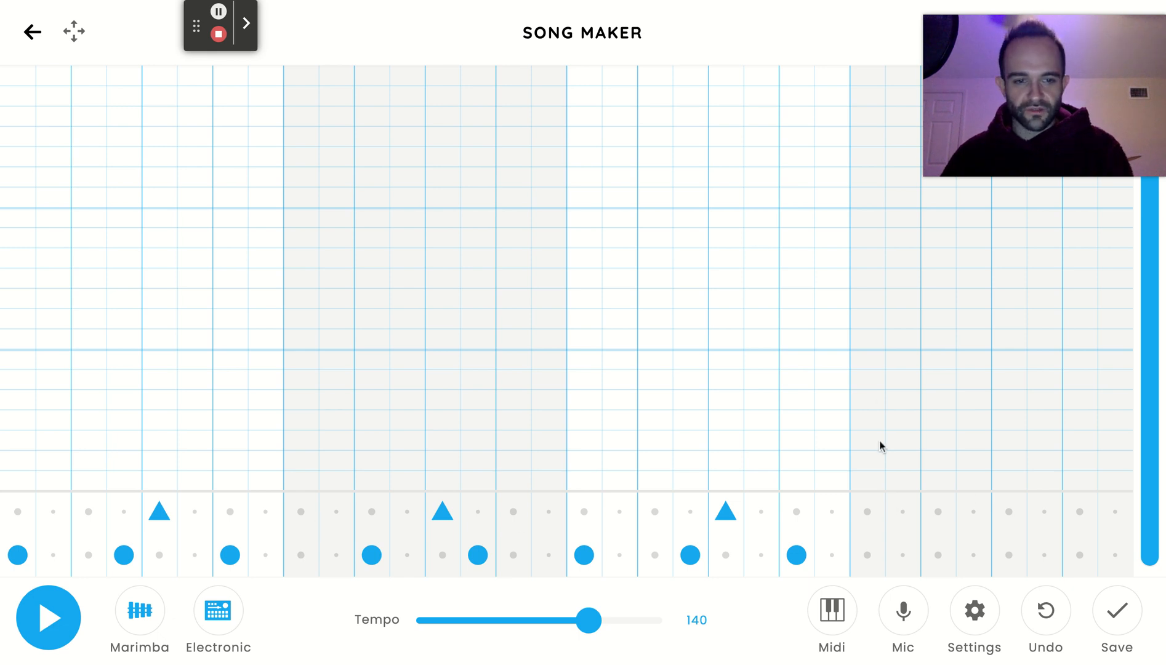
{"action": "left_click", "coordinate": [937, 553]}
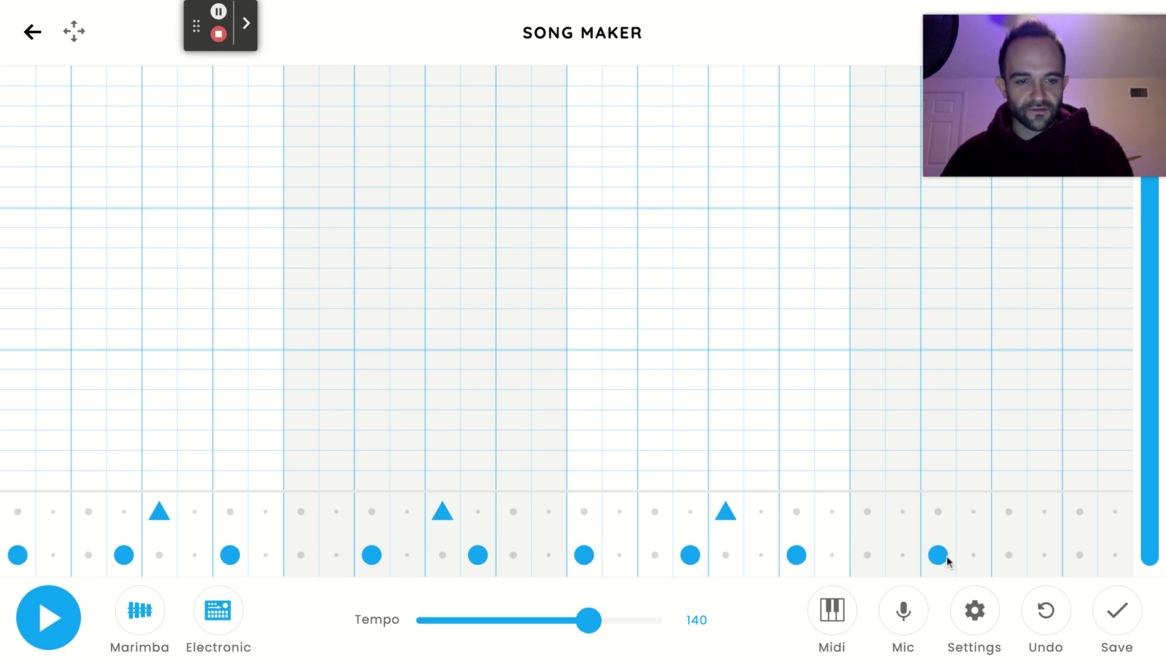
{"action": "left_click", "coordinate": [1010, 510]}
{"action": "left_click", "coordinate": [1044, 554]}
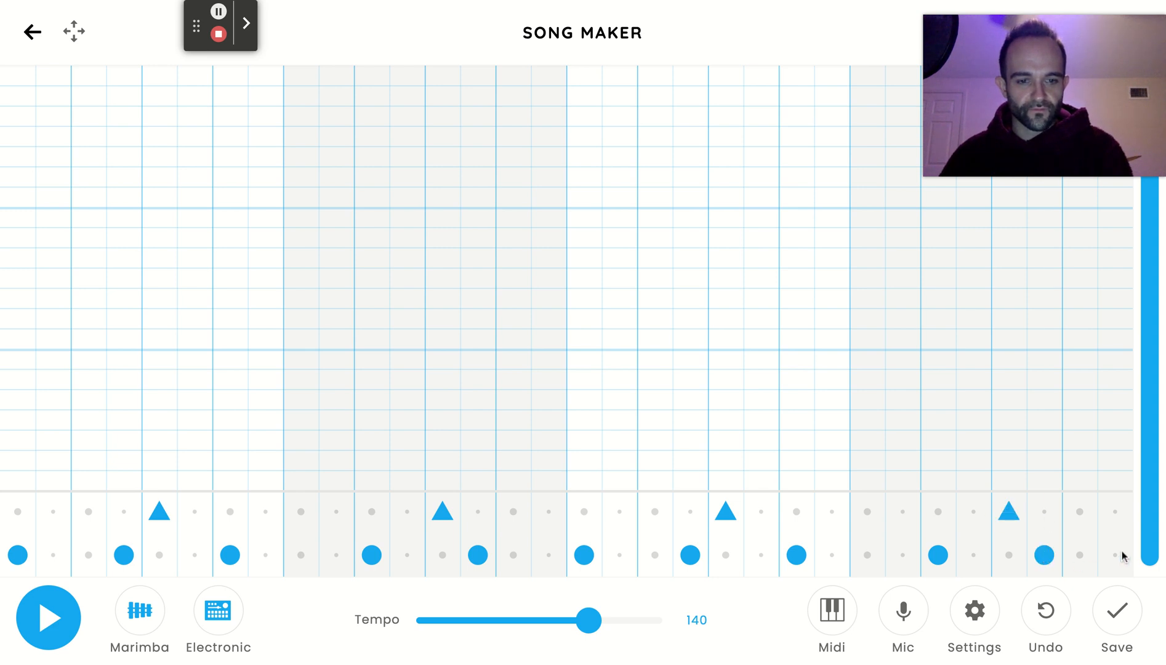
{"action": "left_click", "coordinate": [51, 619]}
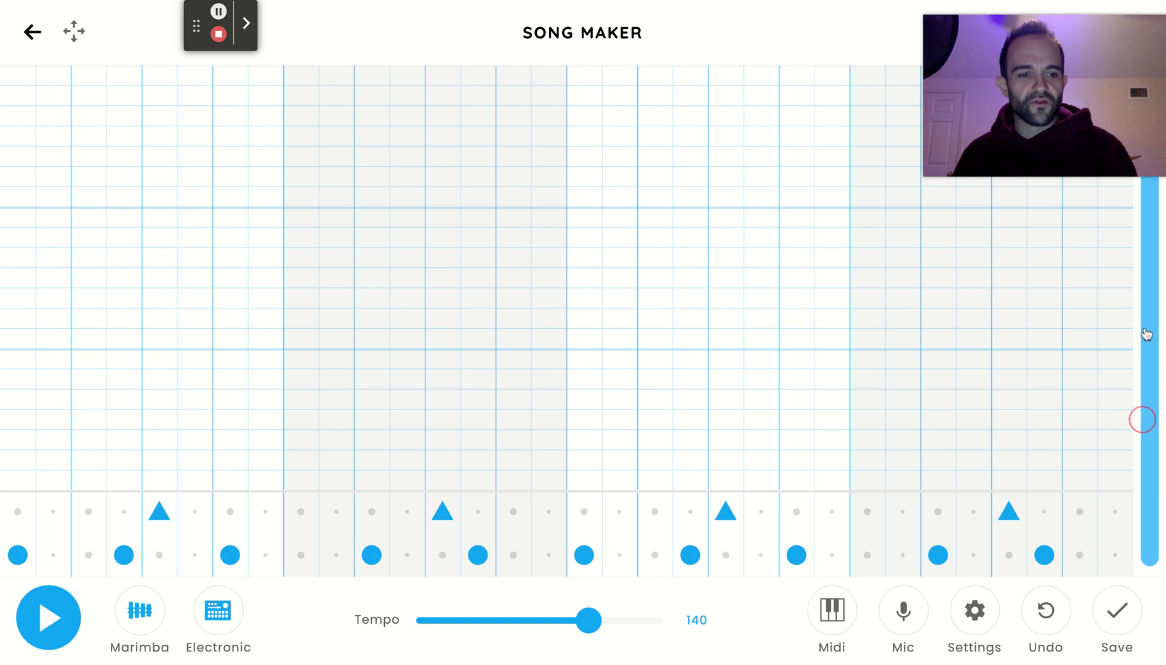
{"action": "left_click", "coordinate": [1148, 434]}
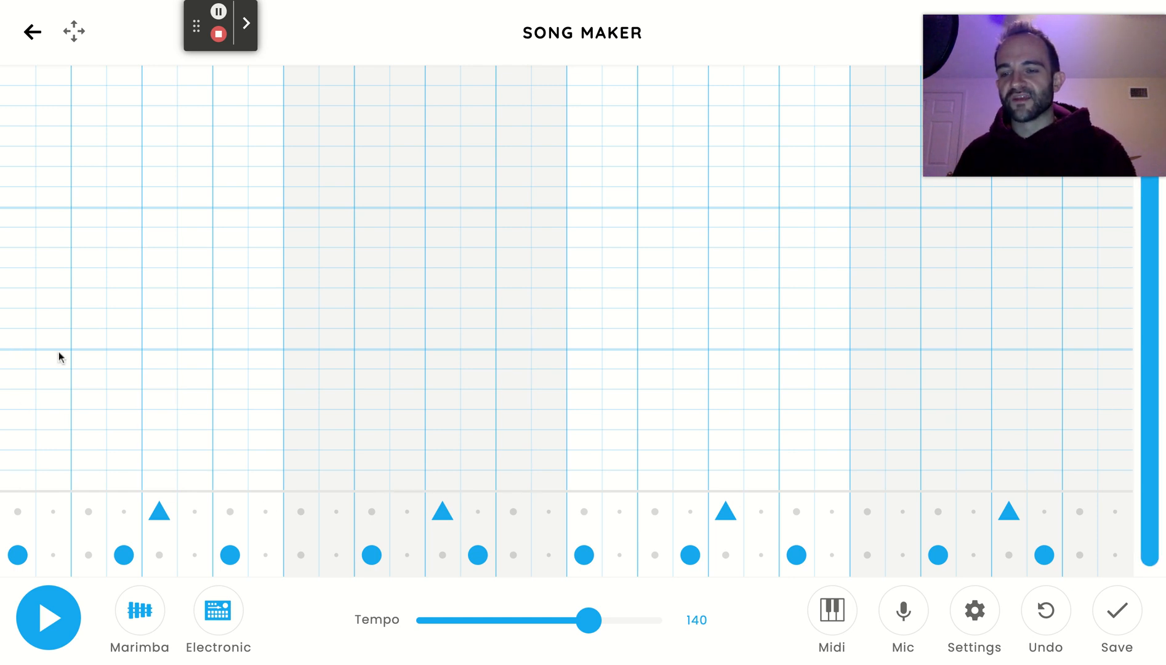
Start the bar 1 melody with pink notes in columns 1, 4 and 7 and low yellow notes in columns 2–3 and 5–6.
{"action": "left_click", "coordinate": [14, 366]}
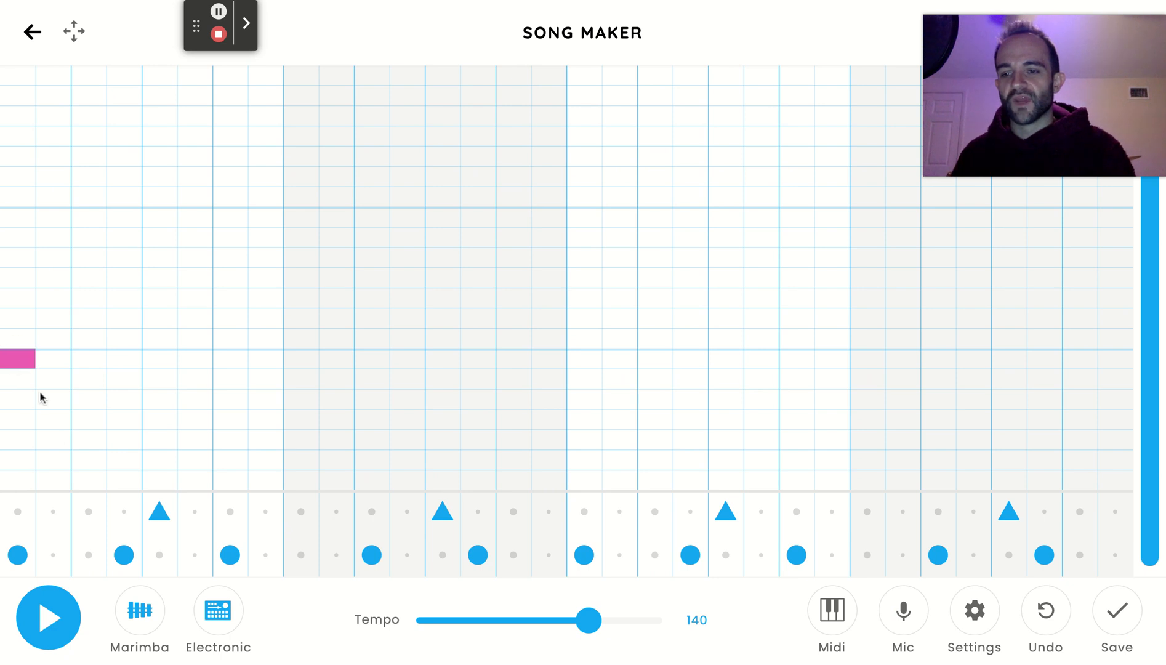
{"action": "left_click", "coordinate": [54, 442]}
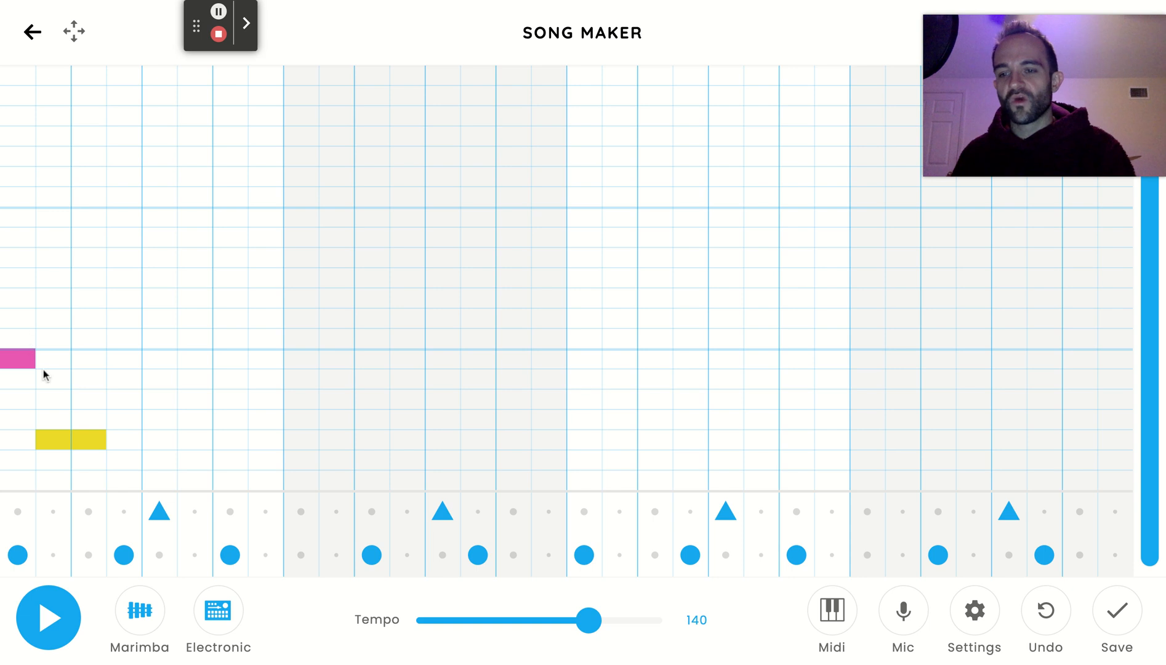
{"action": "left_click", "coordinate": [168, 458]}
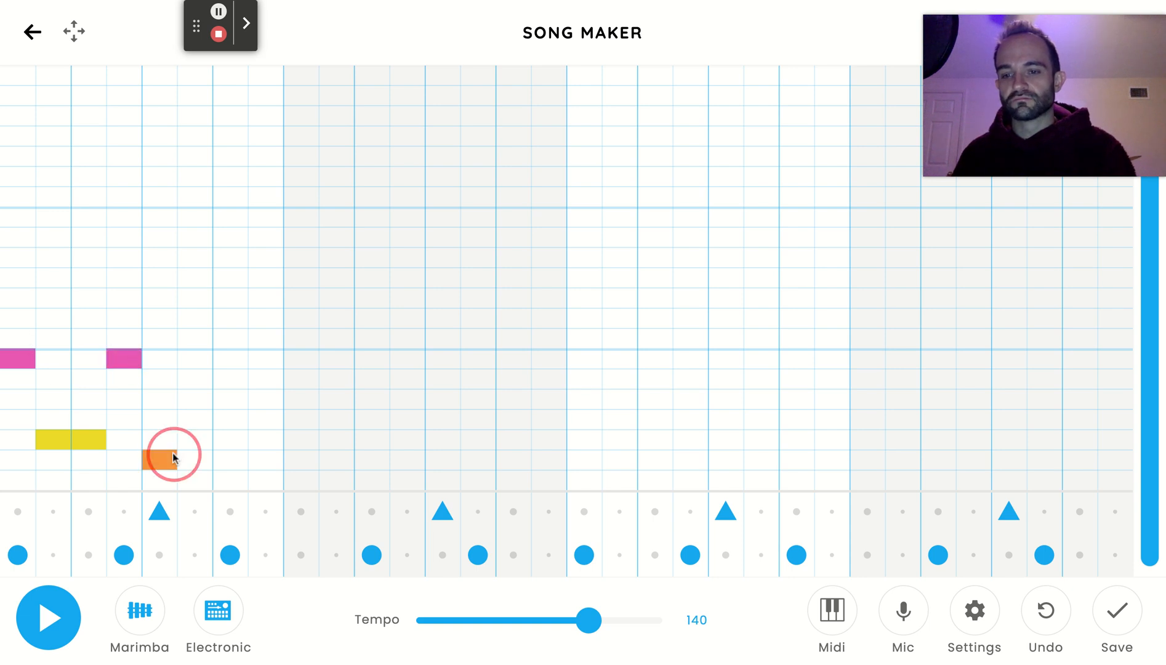
{"action": "left_click", "coordinate": [163, 461]}
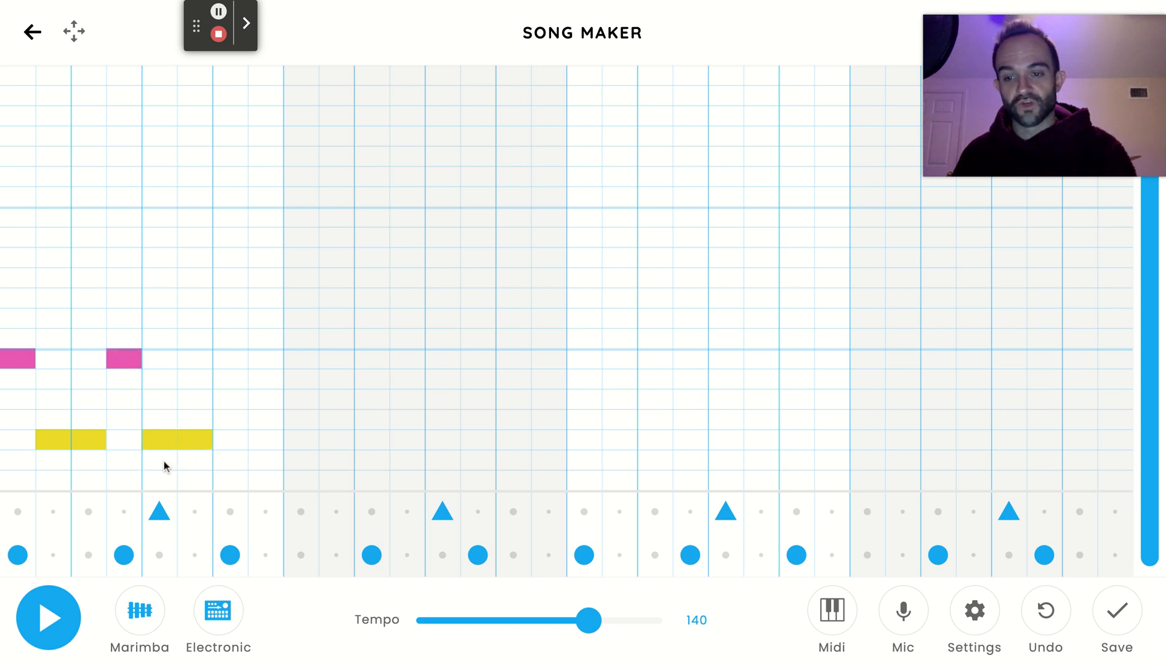
{"action": "left_click", "coordinate": [239, 360]}
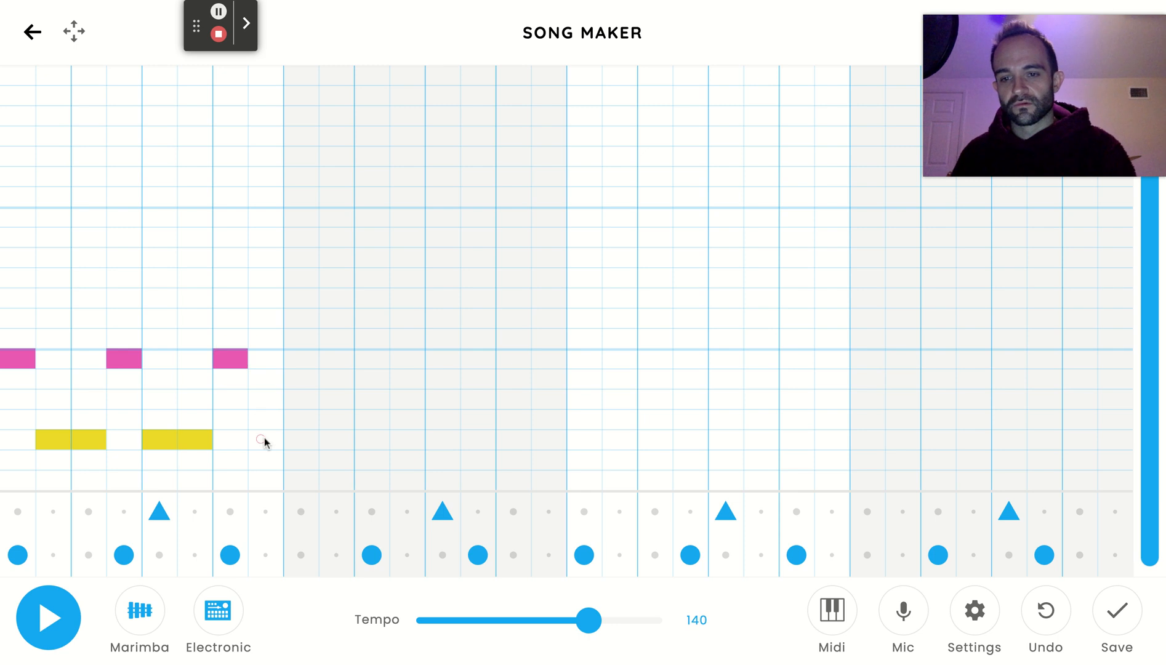
Continue the pink-yellow-yellow pattern through bar 2, ending yellow, red, yellow in columns 14–16 with red one row above pink, and play it back.
{"action": "left_click", "coordinate": [294, 439]}
{"action": "left_click", "coordinate": [336, 361]}
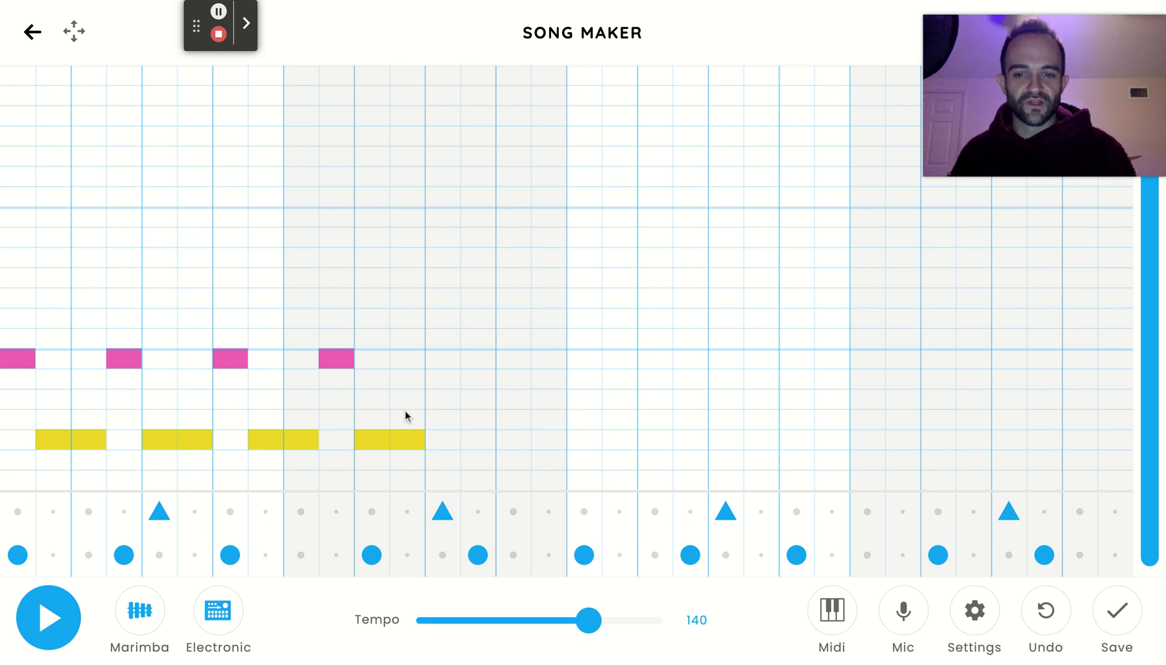
{"action": "left_click", "coordinate": [449, 361]}
{"action": "left_click", "coordinate": [487, 443]}
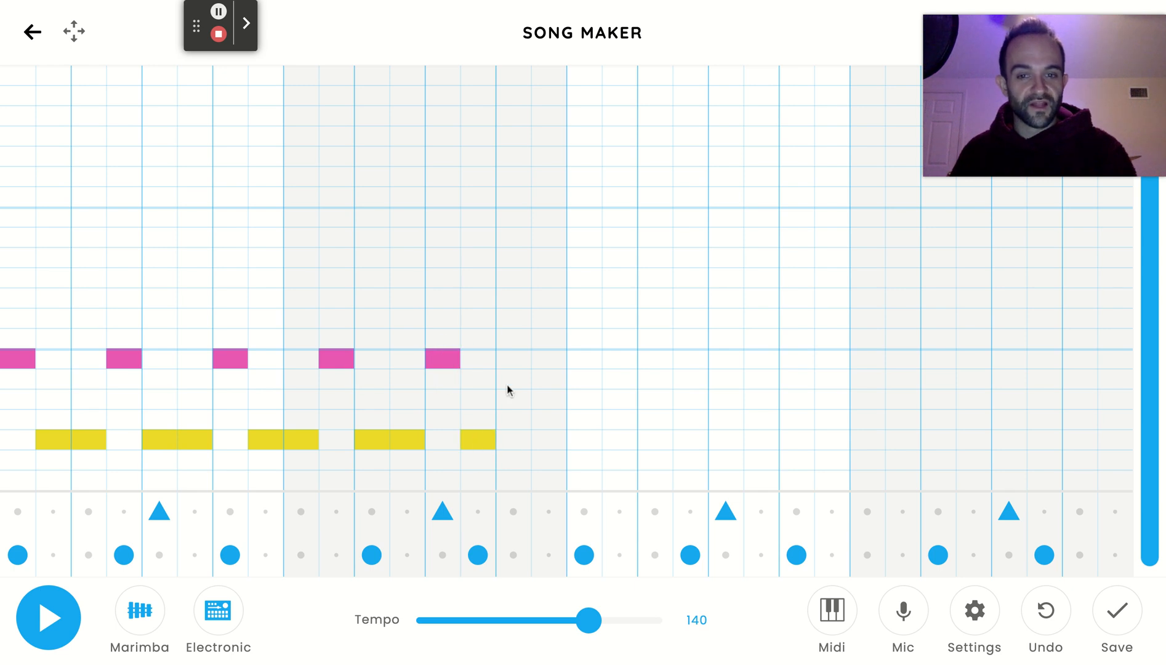
{"action": "left_click", "coordinate": [521, 335]}
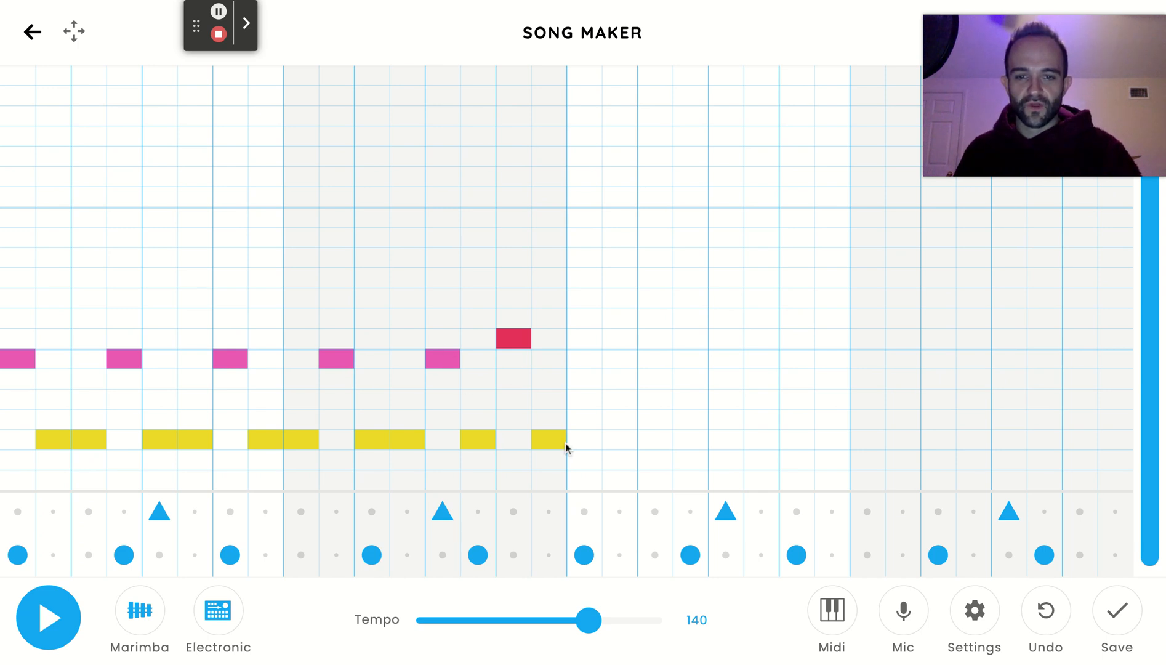
{"action": "left_click", "coordinate": [35, 618]}
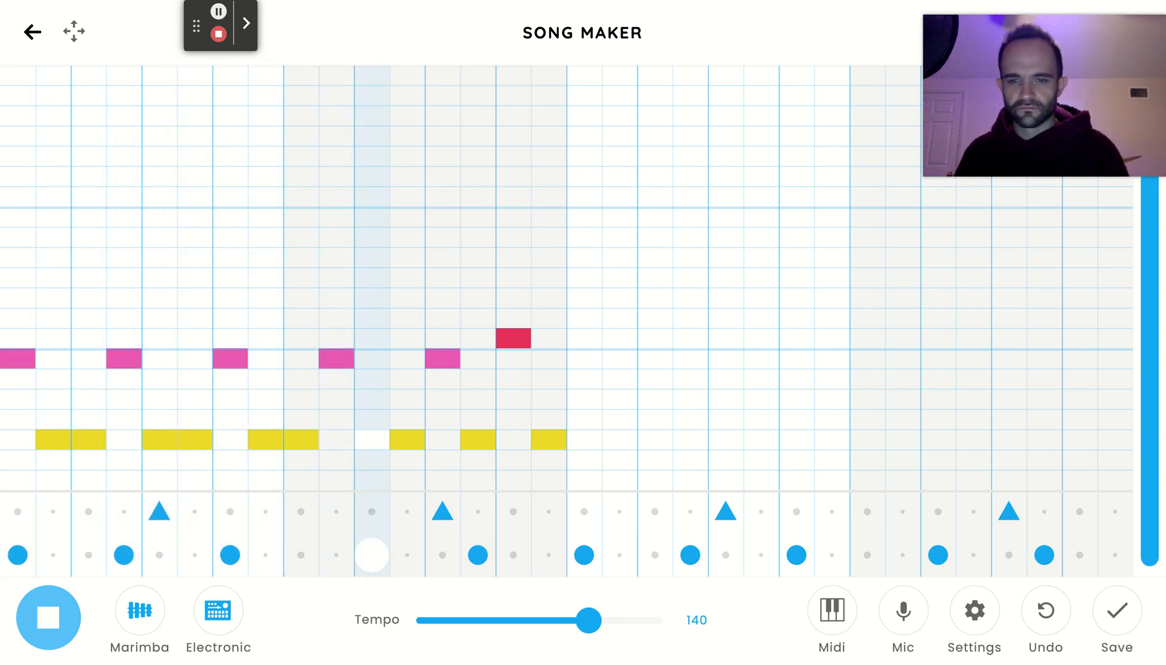
{"action": "left_click", "coordinate": [37, 617]}
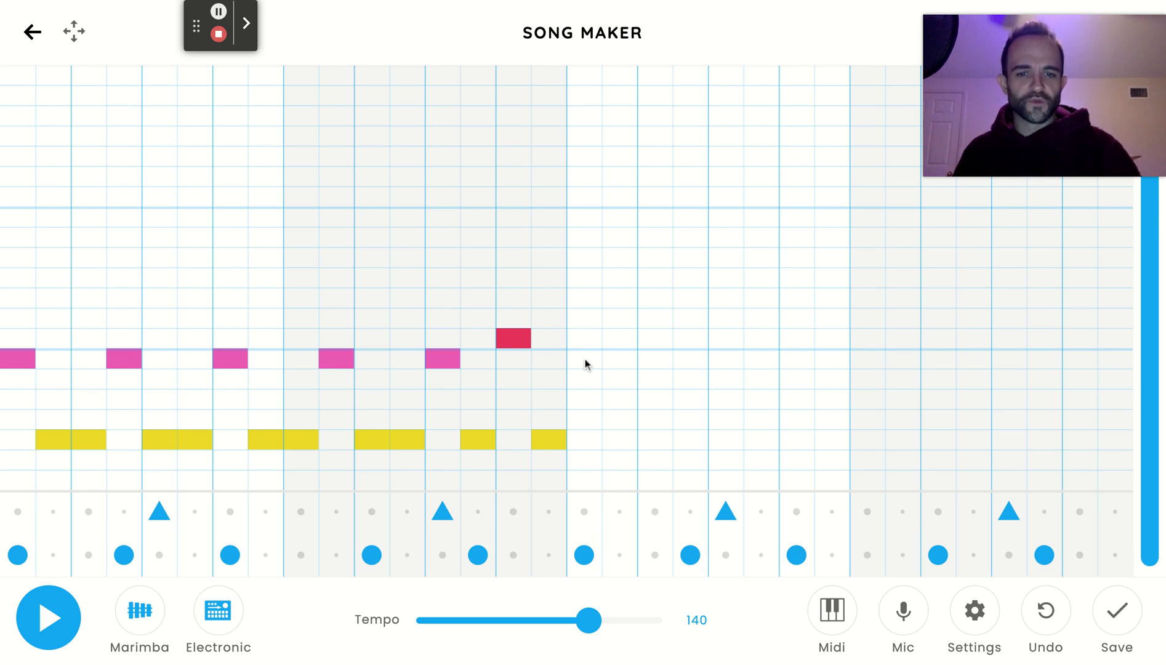
Repeat the two-bar pink and yellow melody in bars 3 and 4, including the red note in the second-to-last column.
{"action": "left_click_drag", "start_coordinate": [625, 450], "coordinate": [768, 439]}
{"action": "left_click", "coordinate": [696, 356]}
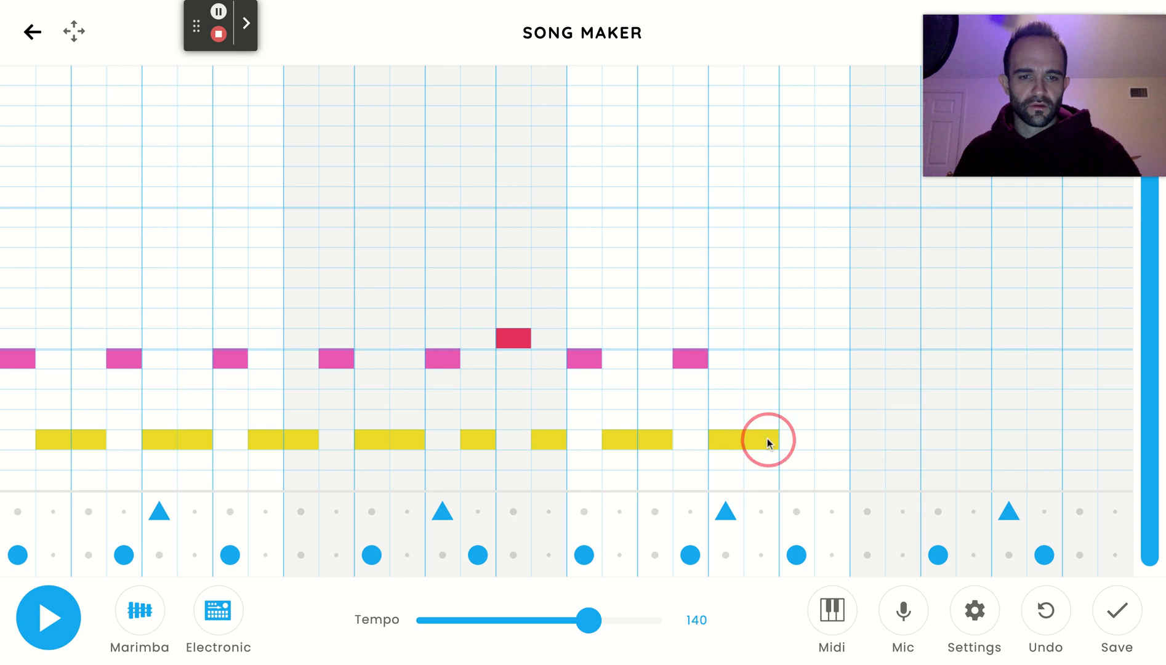
{"action": "left_click", "coordinate": [811, 359]}
{"action": "left_click", "coordinate": [869, 442]}
{"action": "left_click", "coordinate": [903, 357]}
{"action": "left_click_drag", "start_coordinate": [930, 439], "coordinate": [975, 444]}
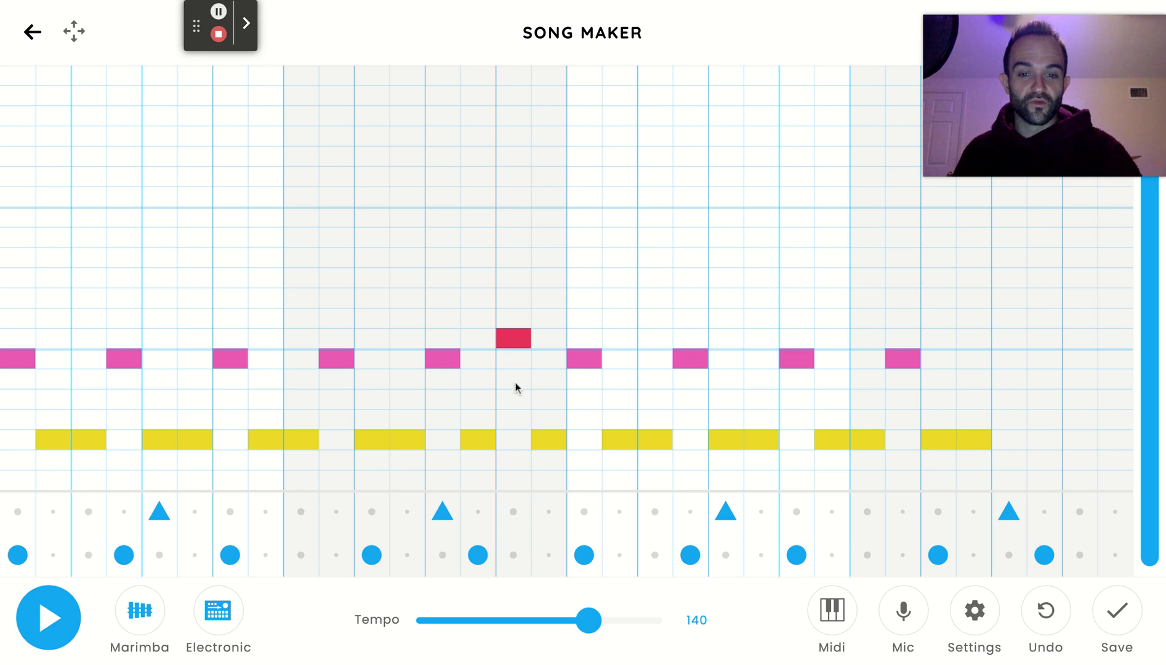
{"action": "left_click", "coordinate": [1005, 359]}
{"action": "left_click", "coordinate": [1042, 438]}
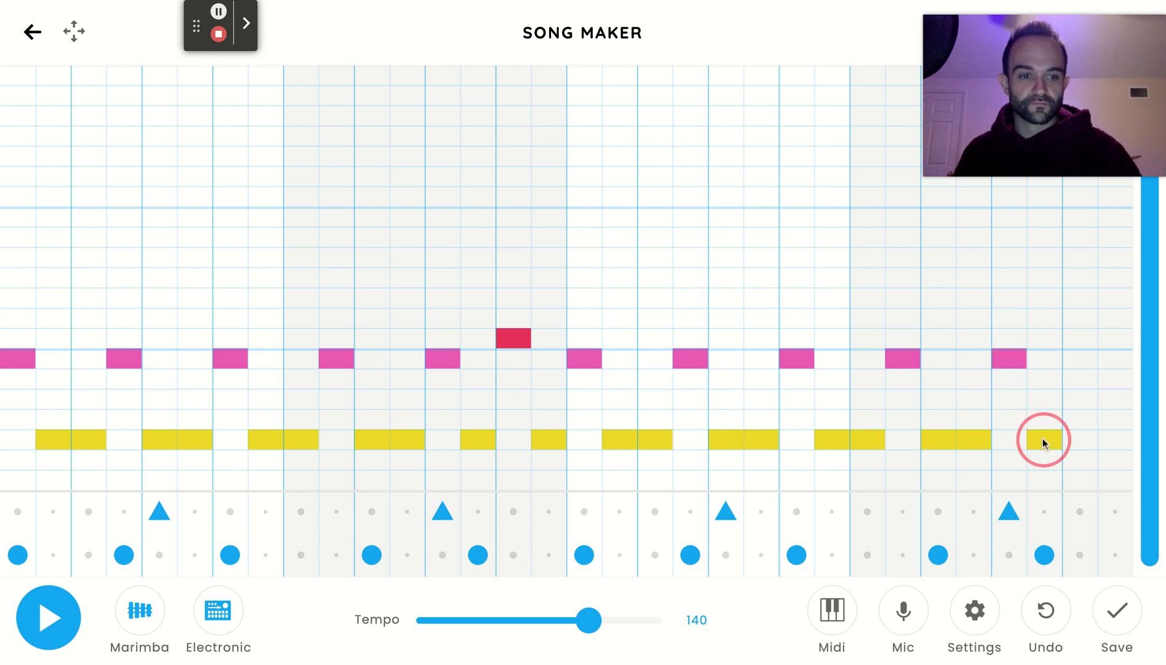
{"action": "left_click", "coordinate": [1113, 452]}
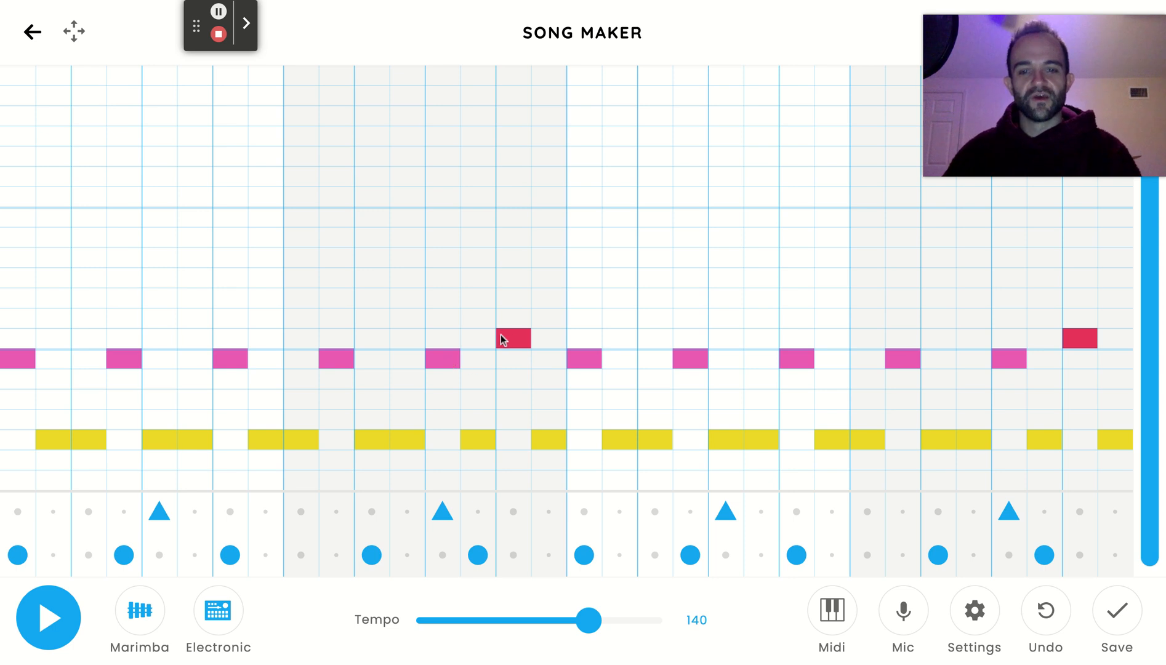
Play back the melody and drums together across the four bars, and stop playback.
{"action": "left_click", "coordinate": [51, 611]}
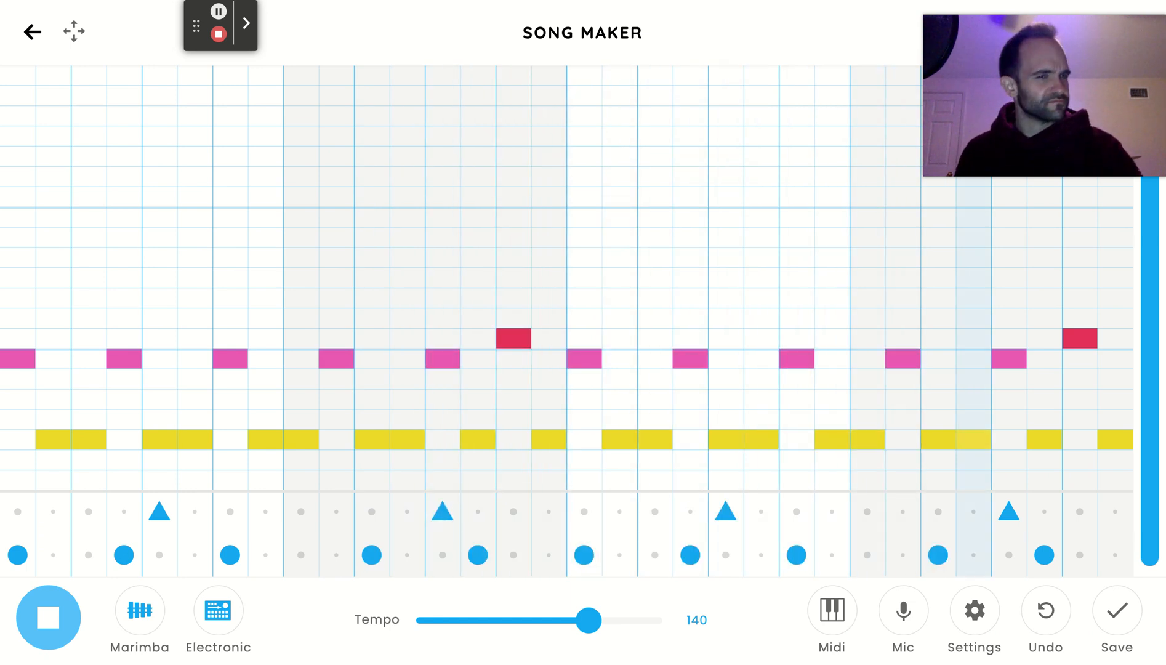
{"action": "key", "text": "space"}
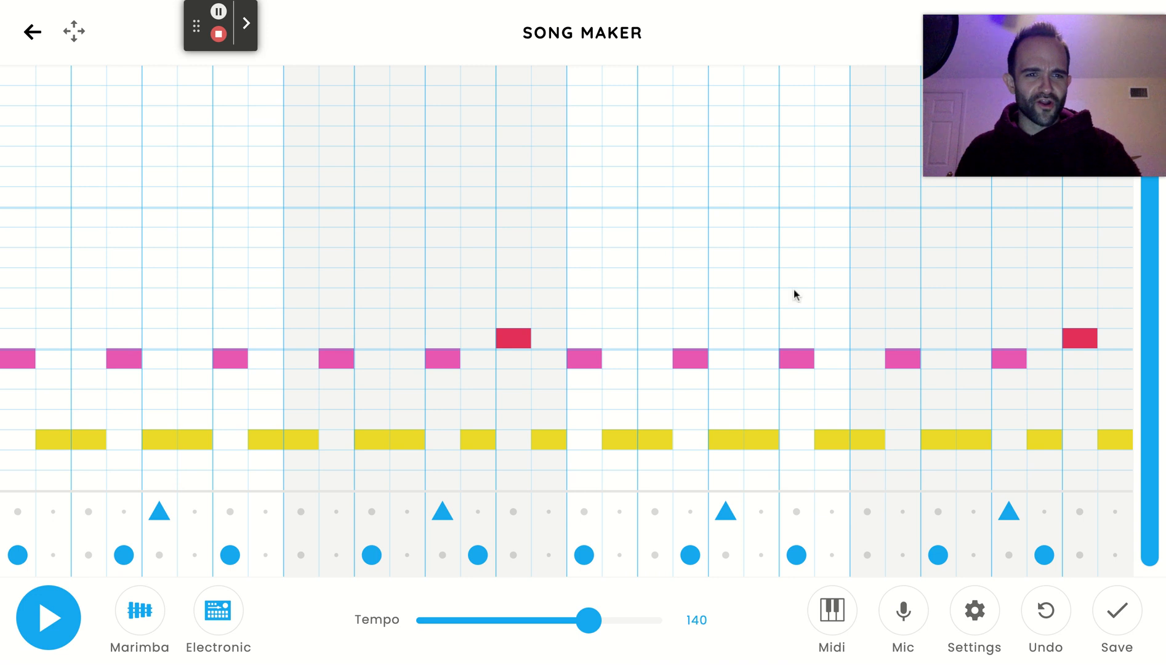
{"action": "mouse_move", "coordinate": [1057, 134]}
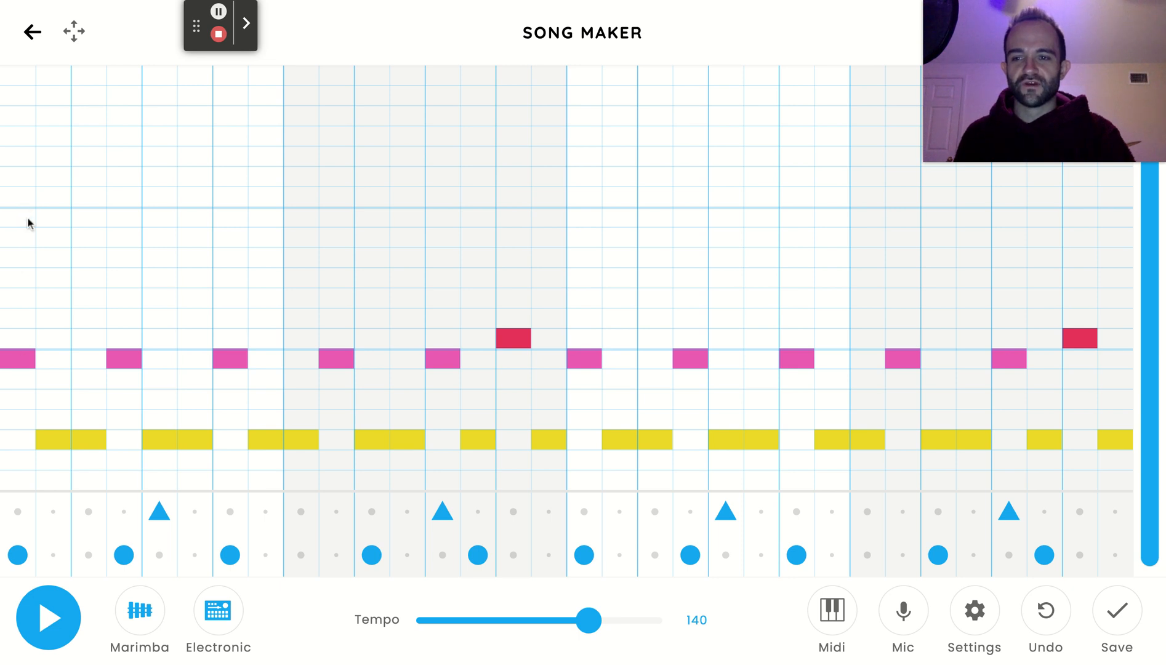
Add an upper melody in bar 1: high pink in column 1, orange in columns 2–4, yellow in 5 and green in 6–7.
{"action": "left_click", "coordinate": [21, 257]}
{"action": "left_click", "coordinate": [22, 257]}
{"action": "left_click", "coordinate": [21, 240]}
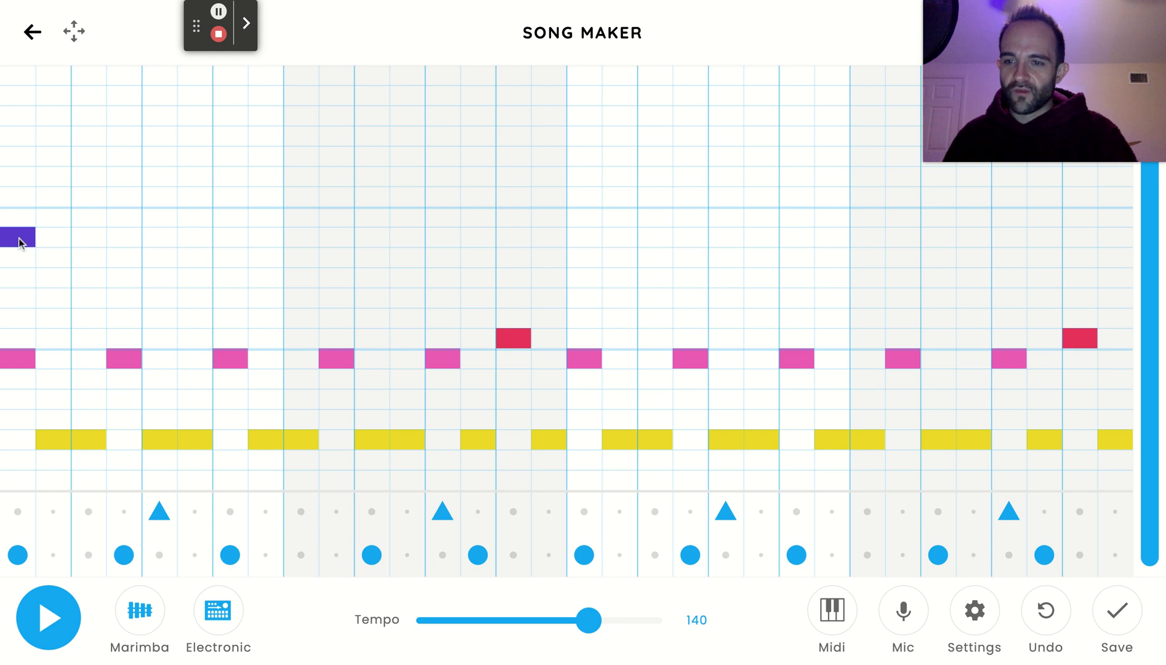
{"action": "left_click", "coordinate": [20, 234]}
{"action": "left_click", "coordinate": [16, 222]}
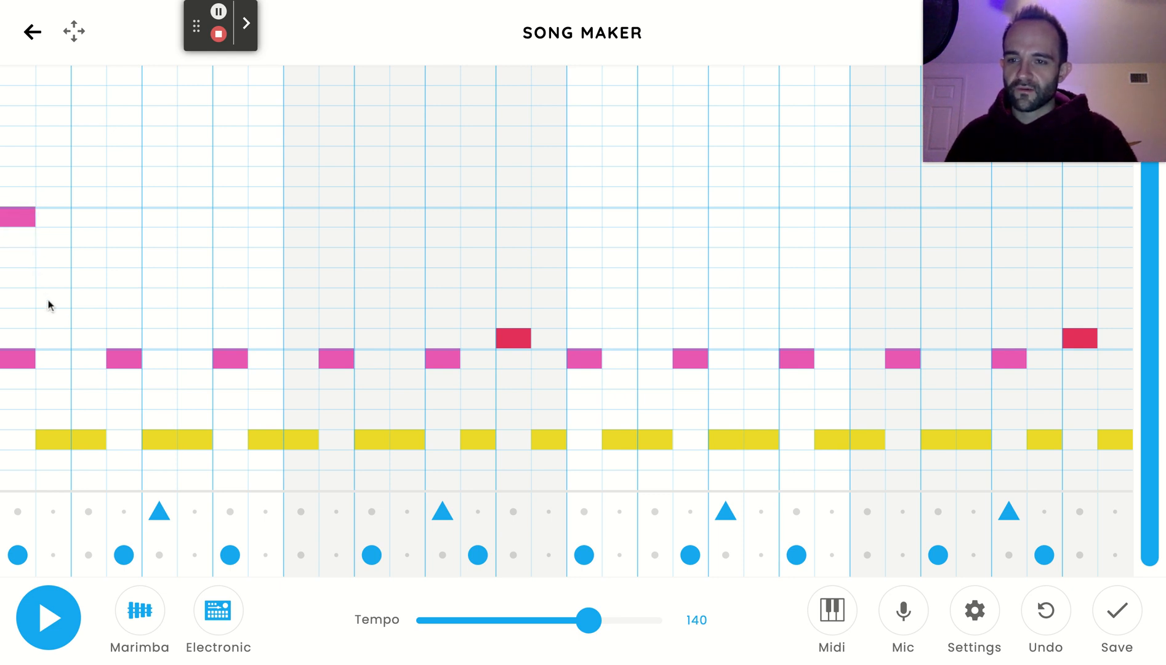
{"action": "left_click", "coordinate": [53, 316]}
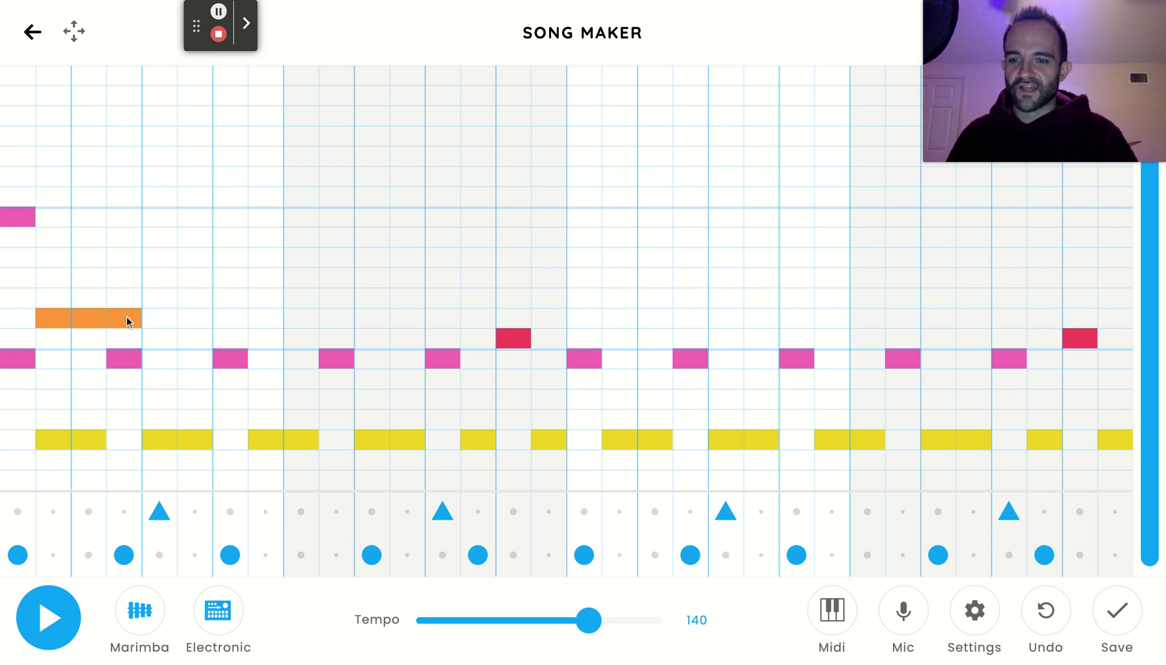
{"action": "left_click", "coordinate": [158, 294]}
{"action": "left_click", "coordinate": [195, 261]}
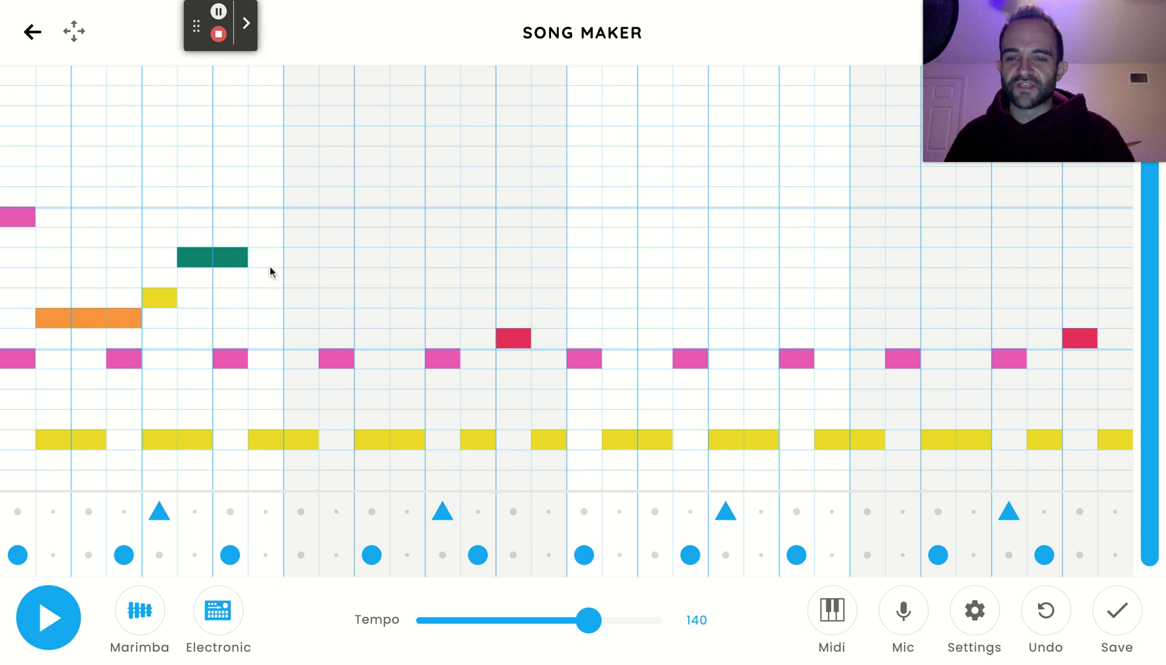
Add an upper melody in bar 2: high pink in column 9, orange in columns 10–12, yellow in 13 and green in 14–15.
{"action": "left_click", "coordinate": [310, 219]}
{"action": "left_click_drag", "start_coordinate": [338, 324], "coordinate": [382, 319]}
{"action": "left_click", "coordinate": [419, 318]}
{"action": "left_click", "coordinate": [443, 297]}
{"action": "left_click", "coordinate": [477, 257]}
{"action": "left_click", "coordinate": [524, 259]}
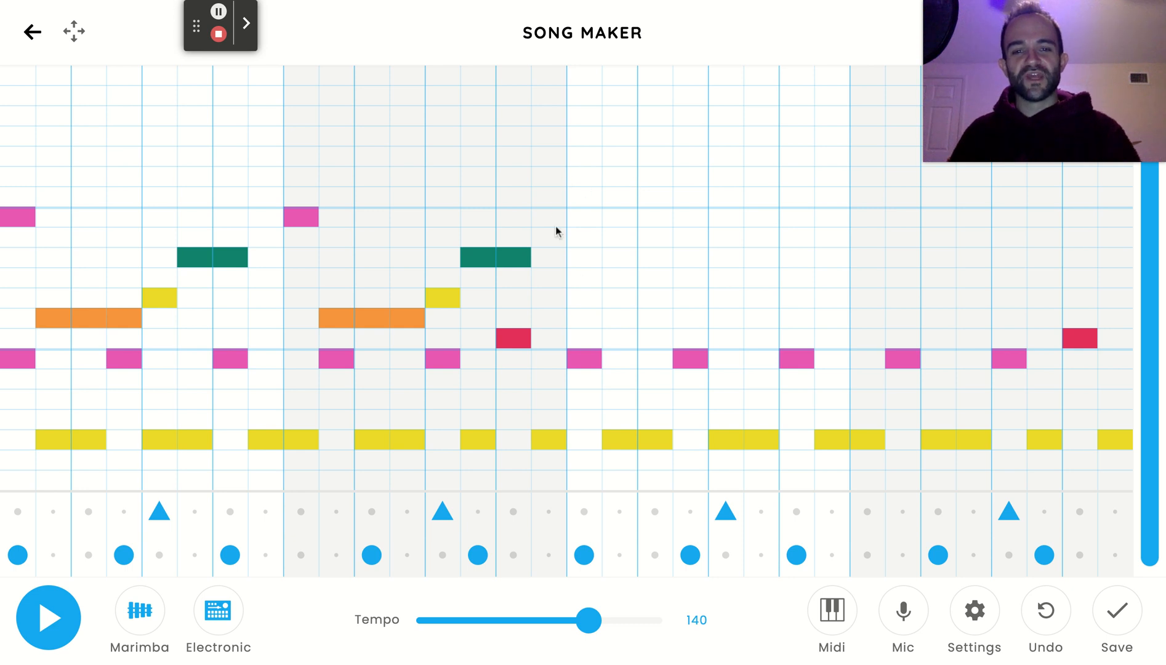
Repeat the upper melody in bar 3: high pink in column 17, orange in columns 18–20, yellow in 21 and green in 22–23.
{"action": "left_click", "coordinate": [585, 219]}
{"action": "left_click", "coordinate": [619, 316]}
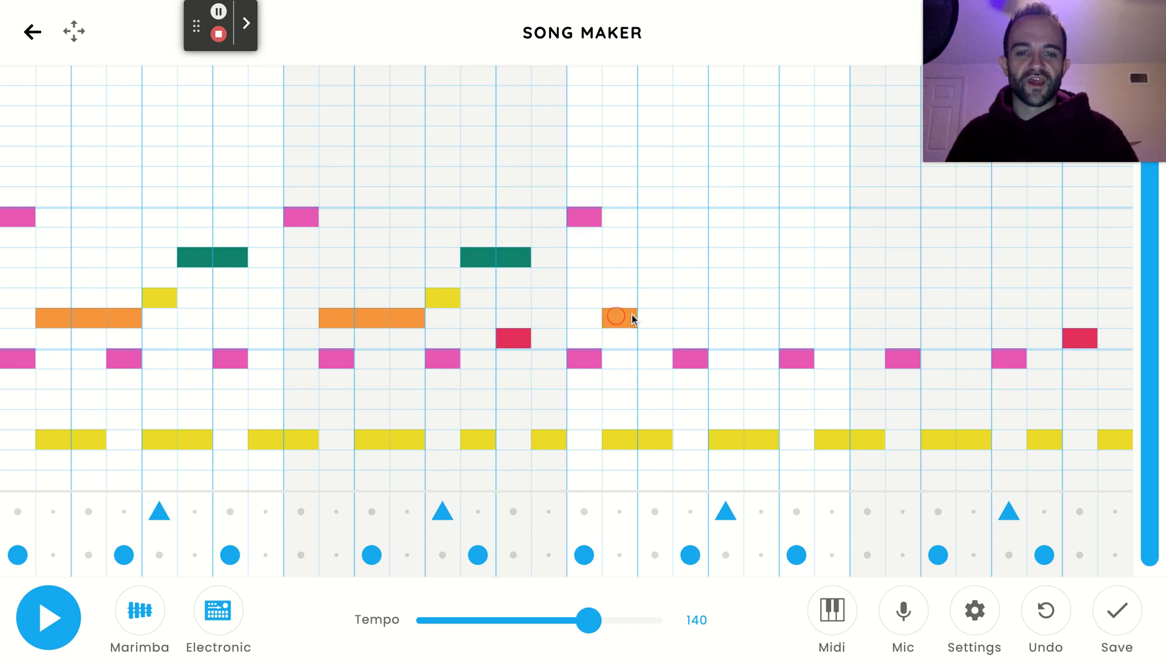
{"action": "left_click", "coordinate": [653, 316]}
{"action": "left_click", "coordinate": [690, 317]}
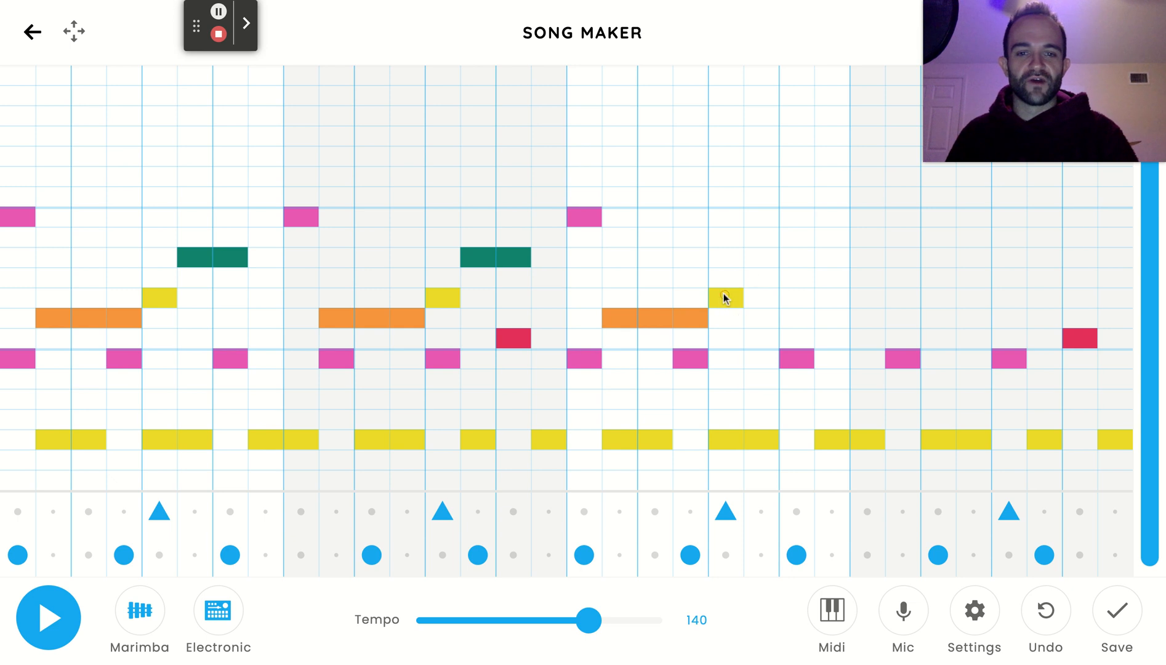
{"action": "left_click", "coordinate": [761, 258]}
{"action": "left_click", "coordinate": [797, 257]}
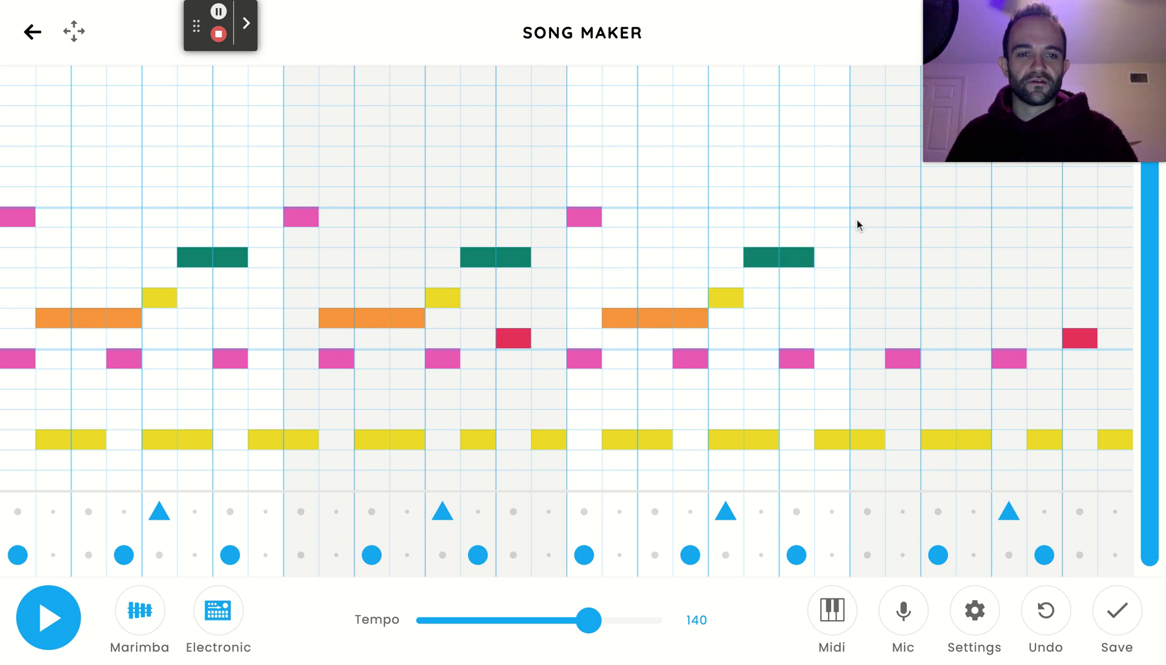
Repeat the upper melody in bar 4, with pink in column 25, orange in 26–28, yellow in 29 and green in 30–31, and play it back.
{"action": "left_click", "coordinate": [895, 301]}
{"action": "left_click", "coordinate": [902, 316]}
{"action": "left_click", "coordinate": [938, 315]}
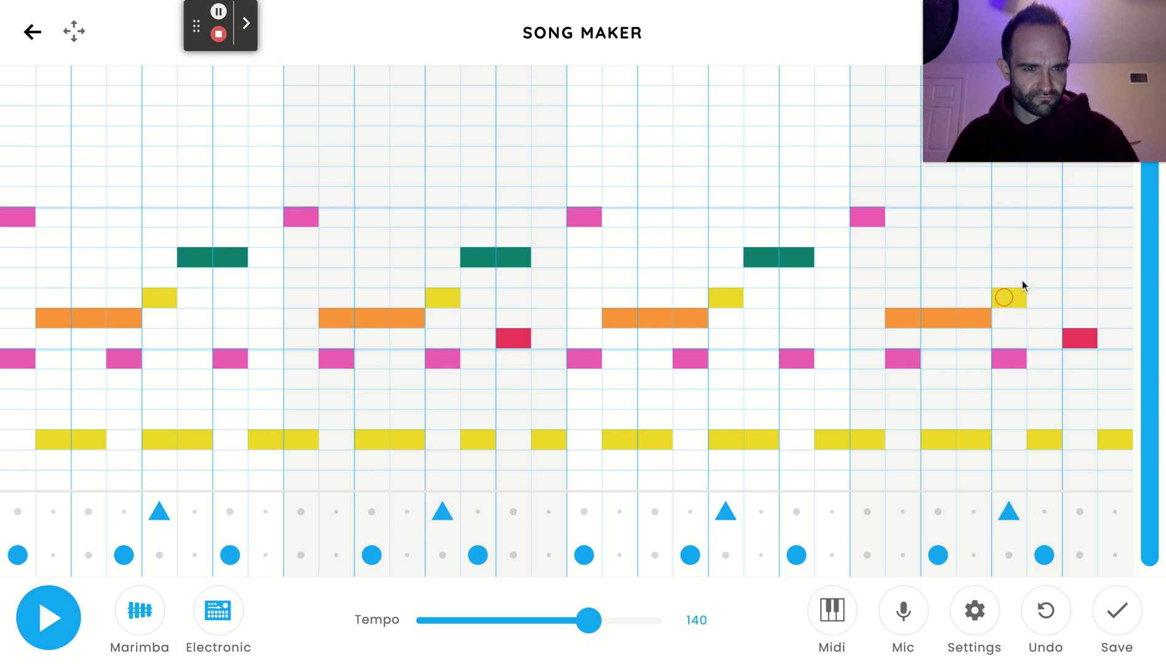
{"action": "left_click", "coordinate": [1078, 257]}
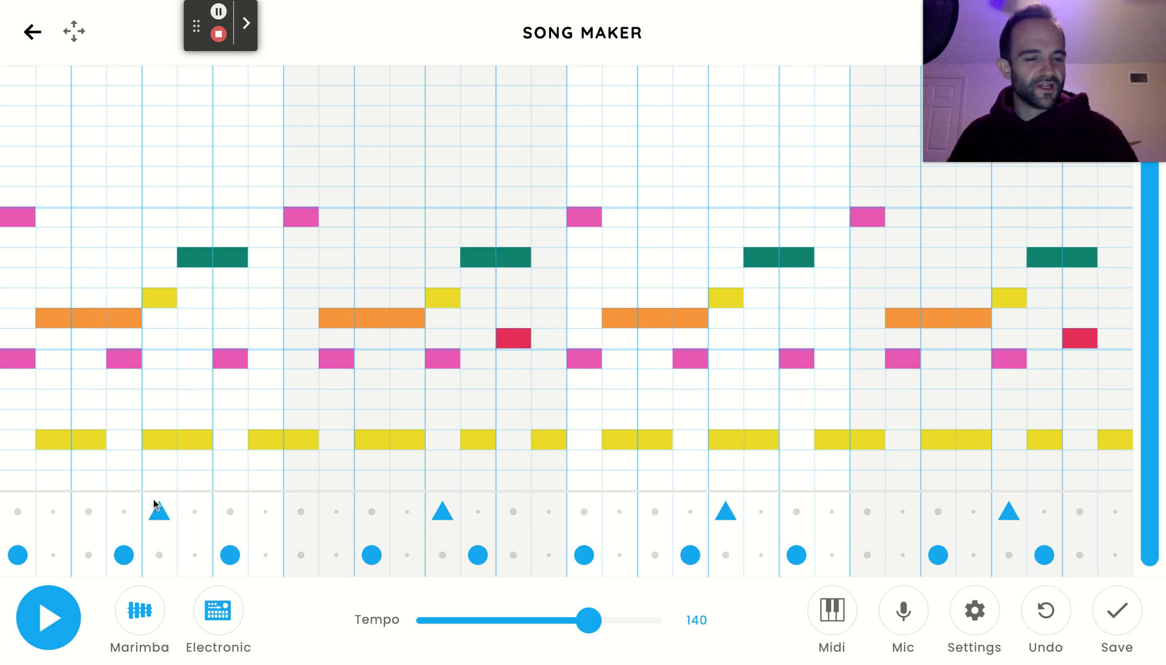
{"action": "left_click", "coordinate": [56, 596]}
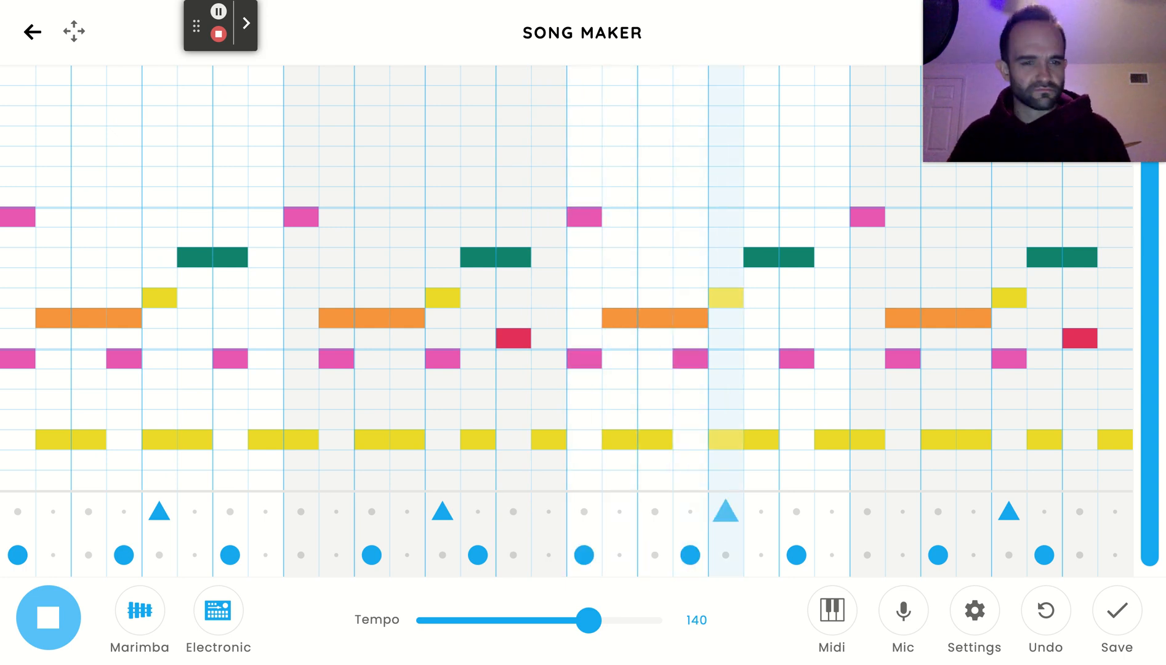
{"action": "left_click", "coordinate": [57, 597]}
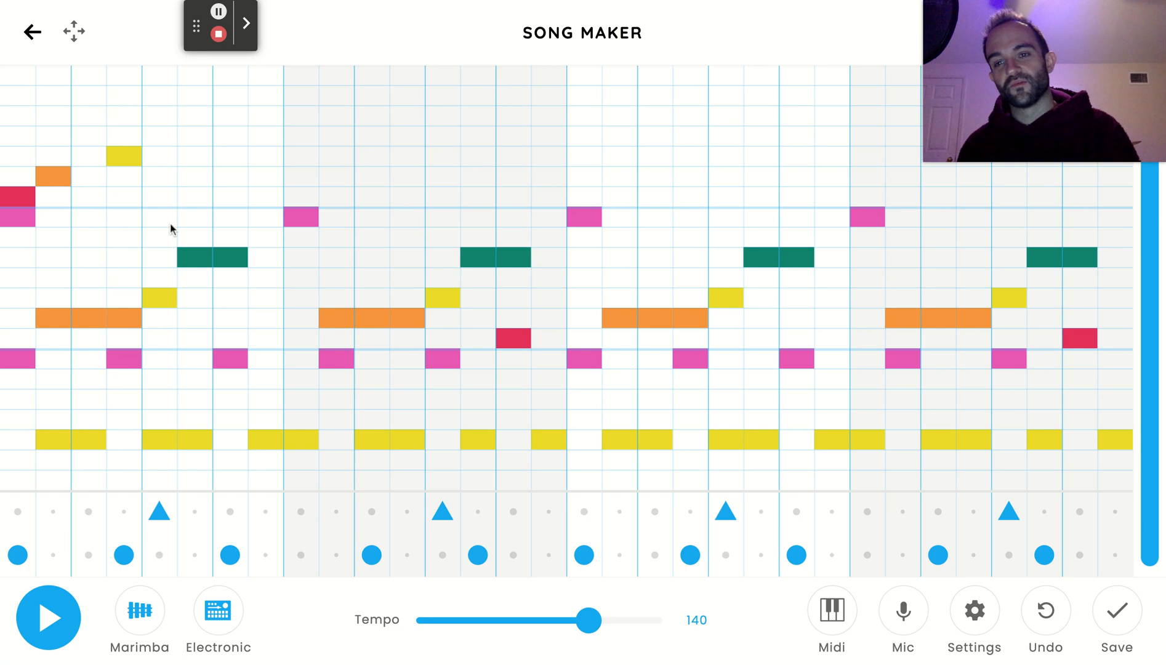
Add high notes in bar 1: red in column 1, orange in 2, yellow in 4, purple in 6 and green in 8, and play them back.
{"action": "left_click", "coordinate": [197, 100]}
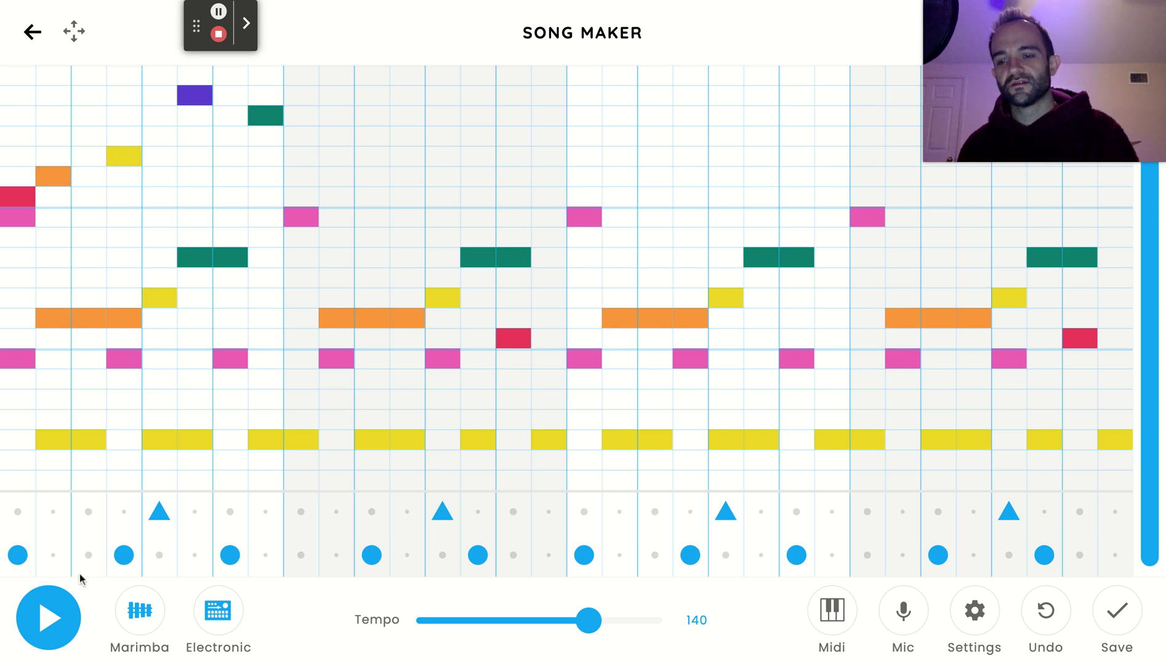
{"action": "left_click", "coordinate": [58, 618]}
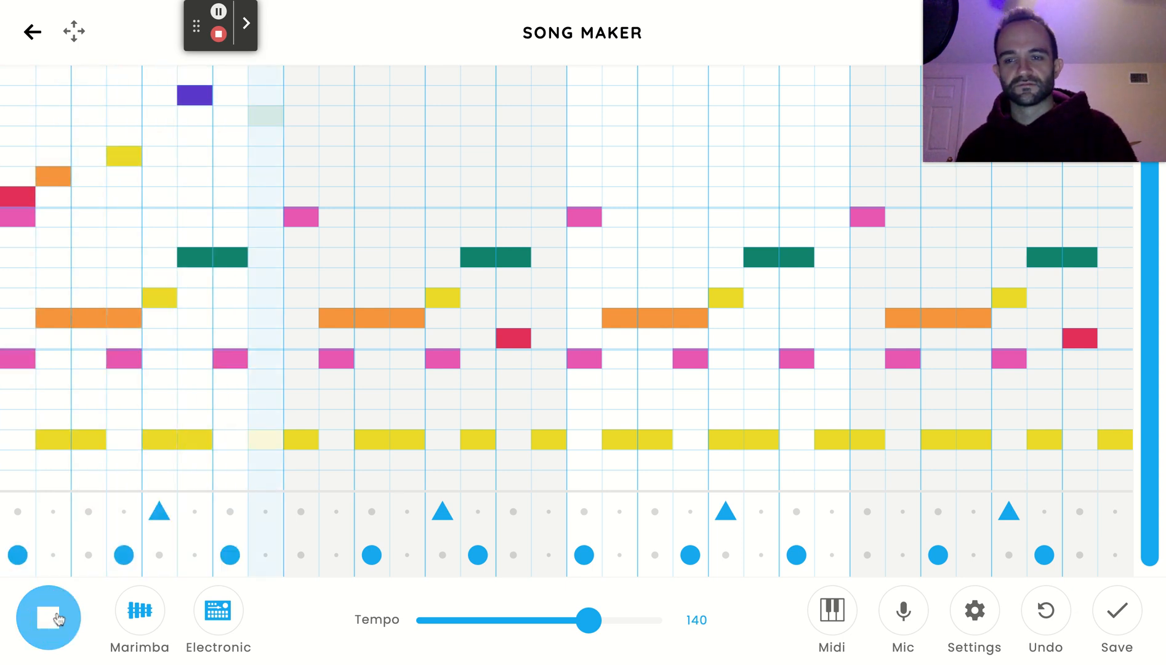
{"action": "left_click", "coordinate": [53, 626]}
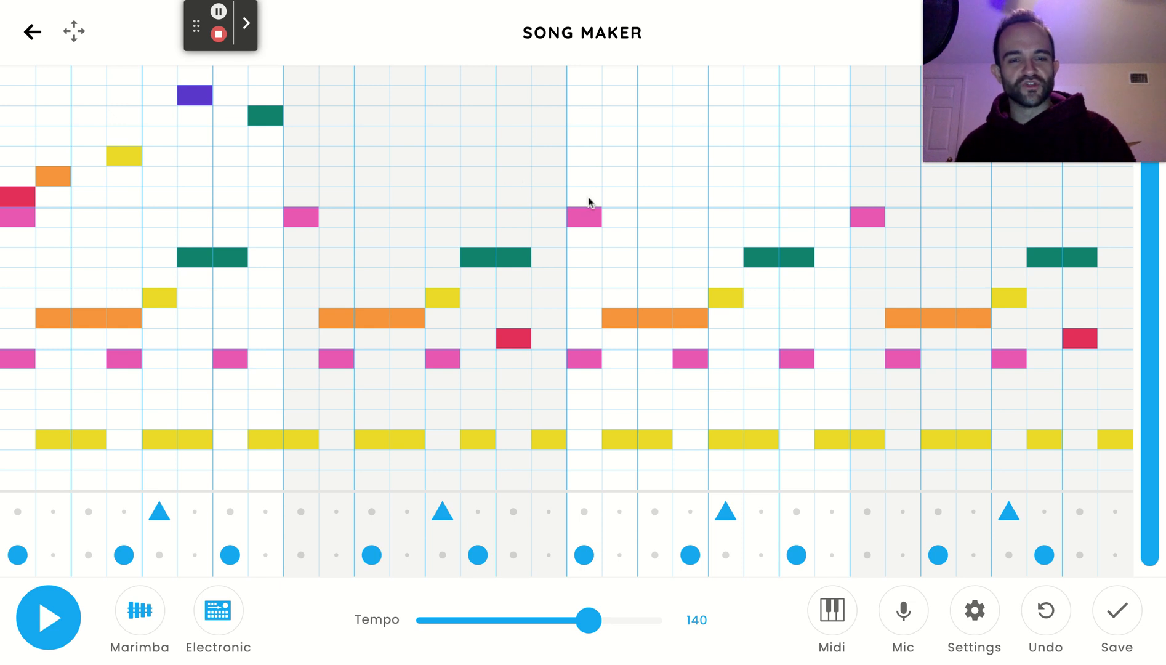
Repeat bar 1's high notes in bar 3: red in column 17, orange in 18, yellow in 20, purple in 22 and green in 24.
{"action": "left_click", "coordinate": [622, 177]}
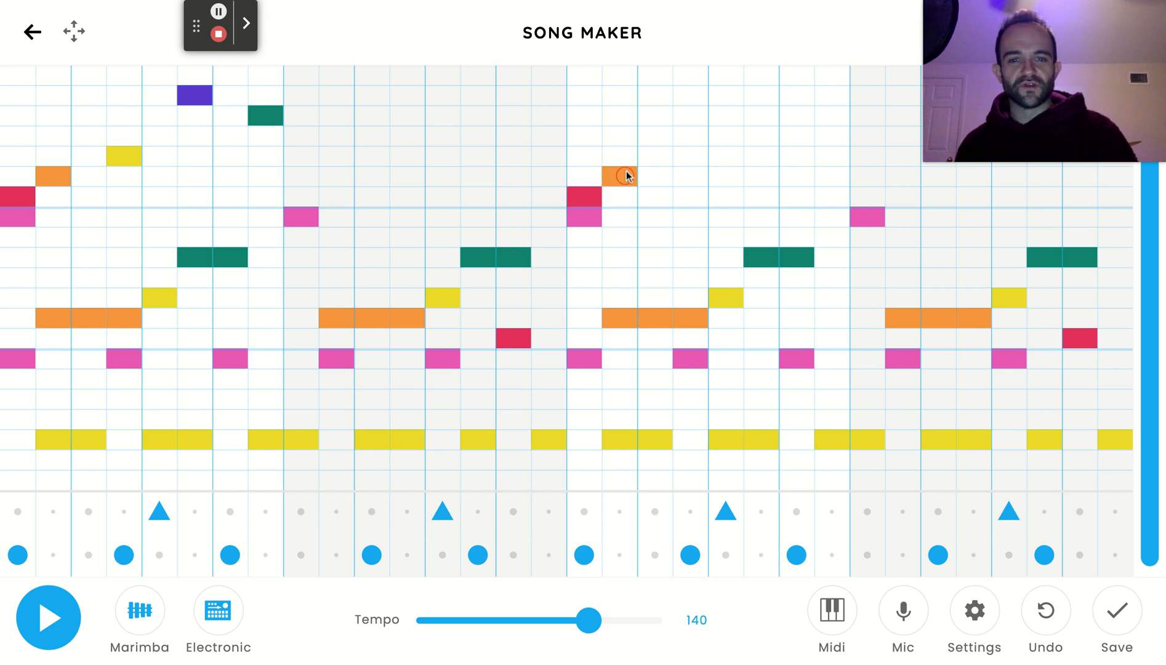
{"action": "left_click", "coordinate": [696, 155]}
{"action": "left_click", "coordinate": [754, 96]}
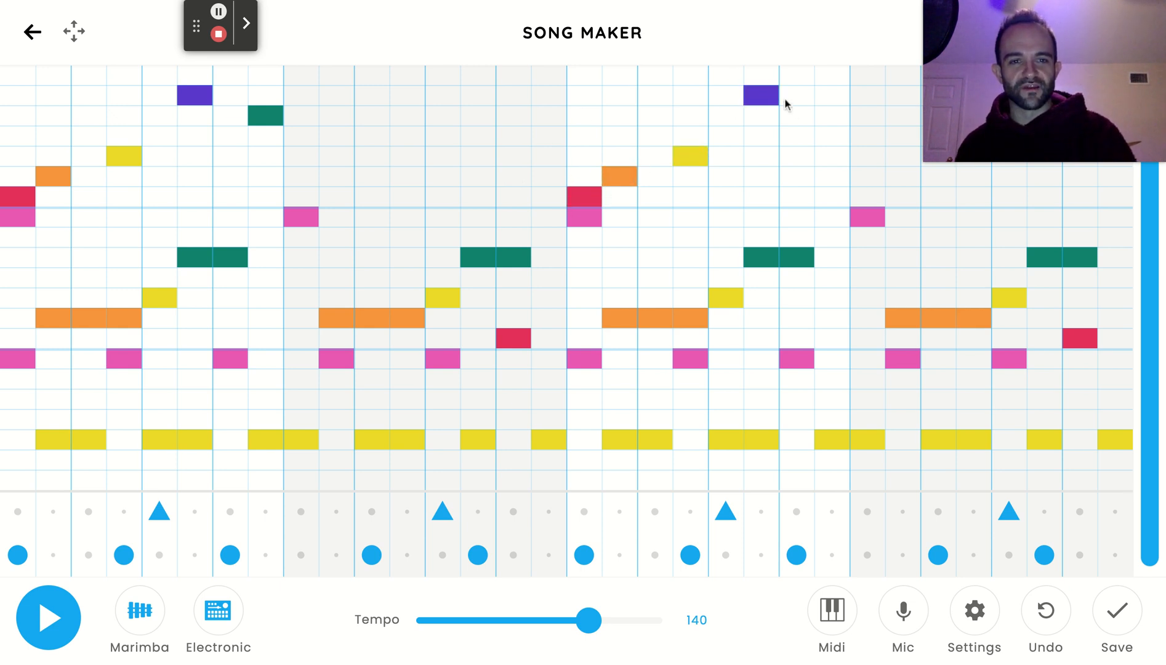
{"action": "left_click", "coordinate": [833, 116]}
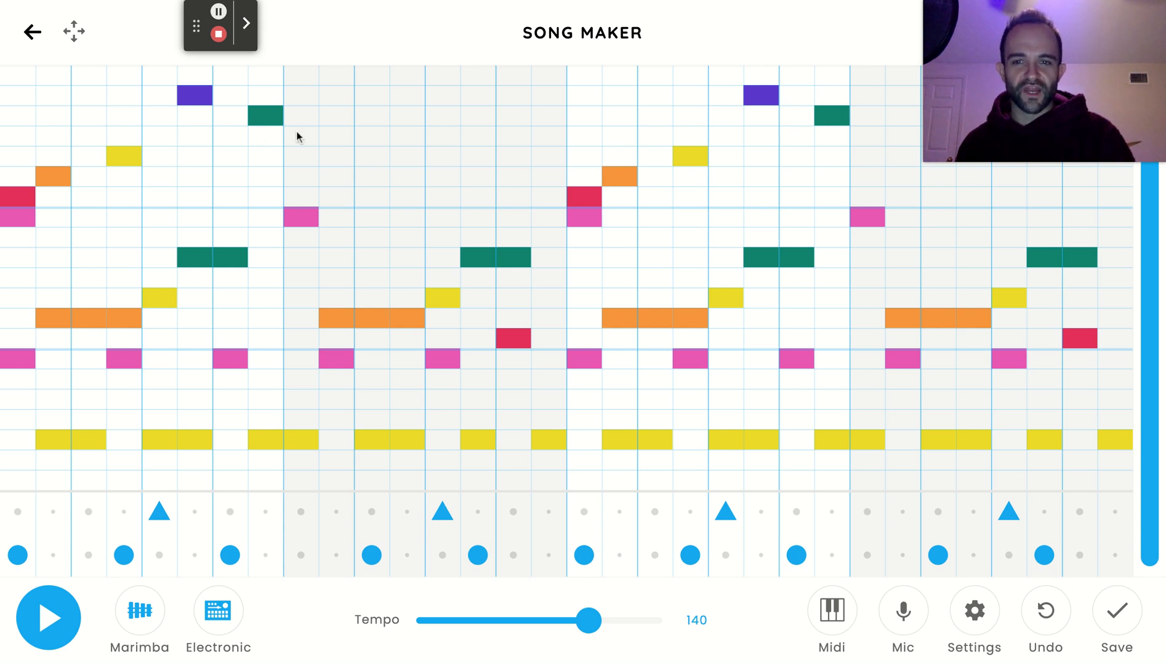
{"action": "left_click", "coordinate": [993, 43]}
{"action": "mouse_move", "coordinate": [1001, 133]}
{"action": "left_mouse_down"}
{"action": "mouse_move", "coordinate": [999, 268]}
{"action": "mouse_move", "coordinate": [1003, 131]}
{"action": "left_mouse_up"}
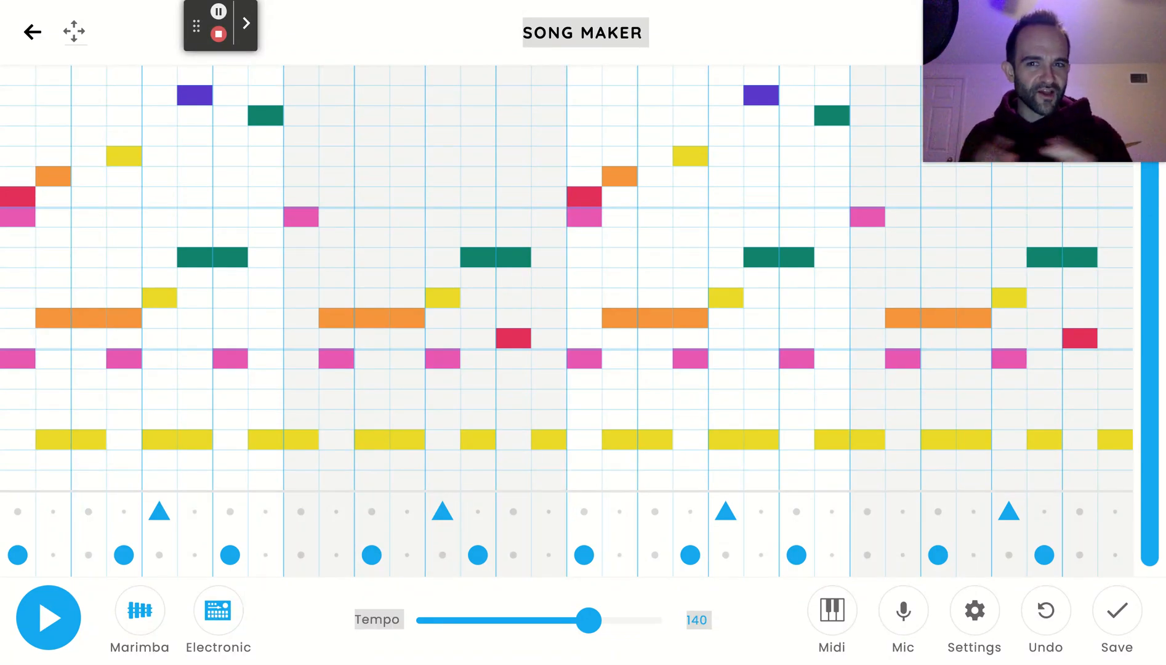
Play back the song with the high notes in bars 1 and 3, and stop playback.
{"action": "left_click", "coordinate": [67, 621]}
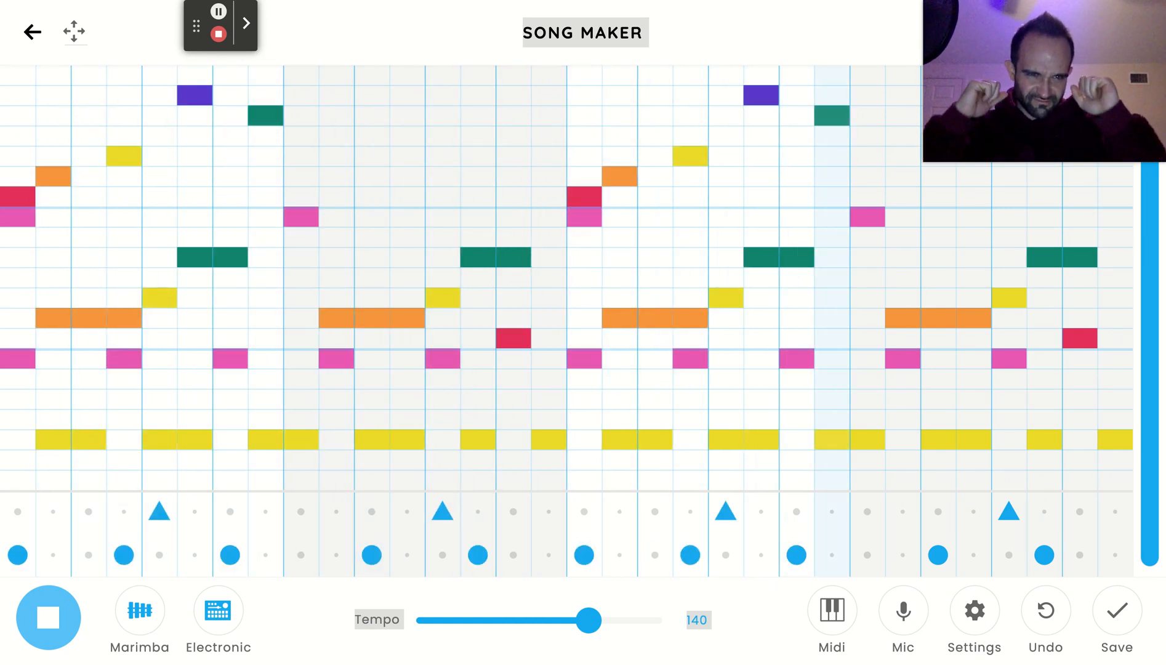
{"action": "key", "text": "space"}
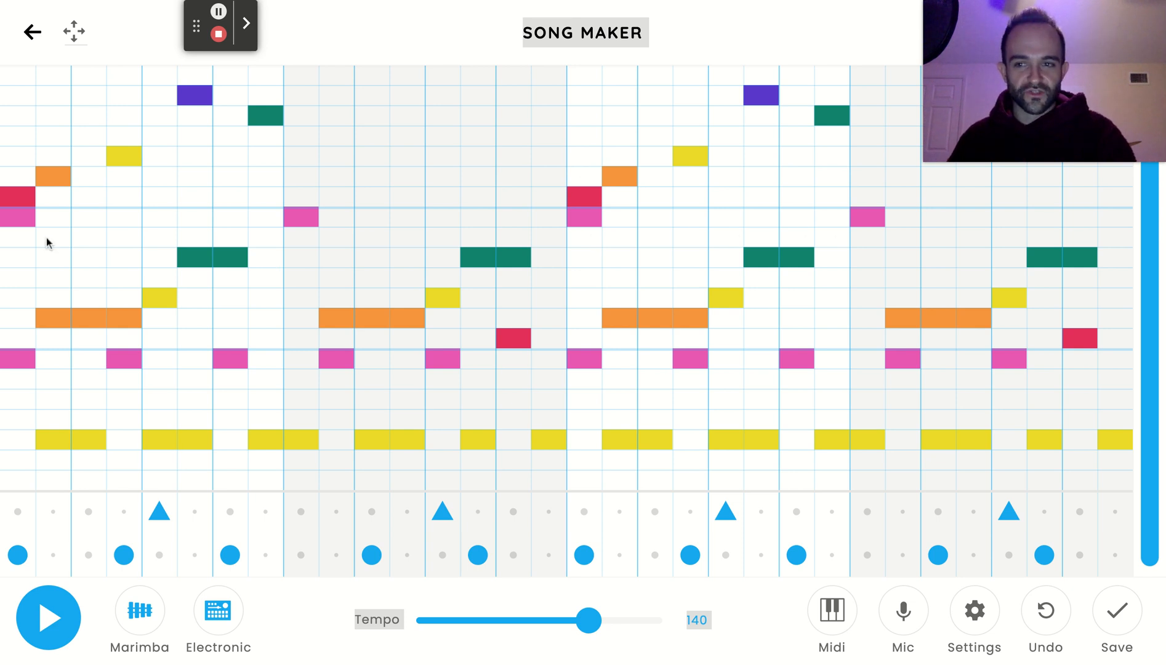
Erase the middle pink, orange, yellow and green melody from bars 1 and 3, keeping the highest notes, and play the song back.
{"action": "mouse_move", "coordinate": [23, 224]}
{"action": "left_mouse_down"}
{"action": "mouse_move", "coordinate": [68, 329]}
{"action": "mouse_move", "coordinate": [118, 311]}
{"action": "mouse_move", "coordinate": [205, 253]}
{"action": "mouse_move", "coordinate": [247, 257]}
{"action": "left_mouse_up"}
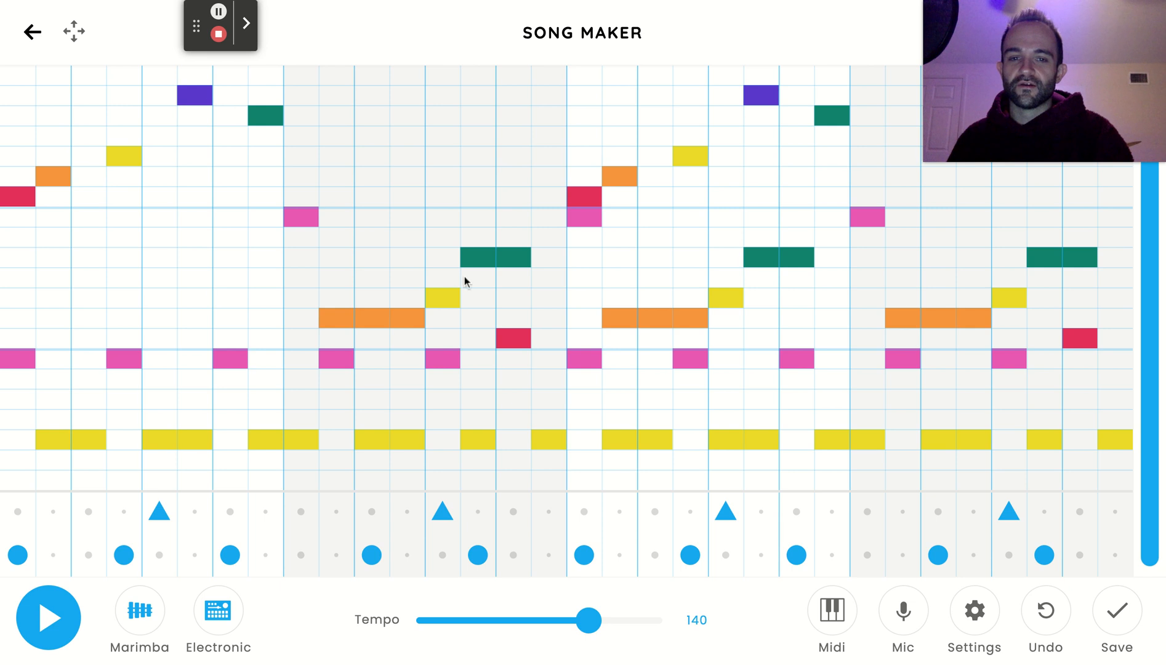
{"action": "mouse_move", "coordinate": [595, 221]}
{"action": "left_mouse_down"}
{"action": "mouse_move", "coordinate": [633, 309]}
{"action": "mouse_move", "coordinate": [710, 308]}
{"action": "mouse_move", "coordinate": [760, 255]}
{"action": "mouse_move", "coordinate": [796, 251]}
{"action": "left_mouse_up"}
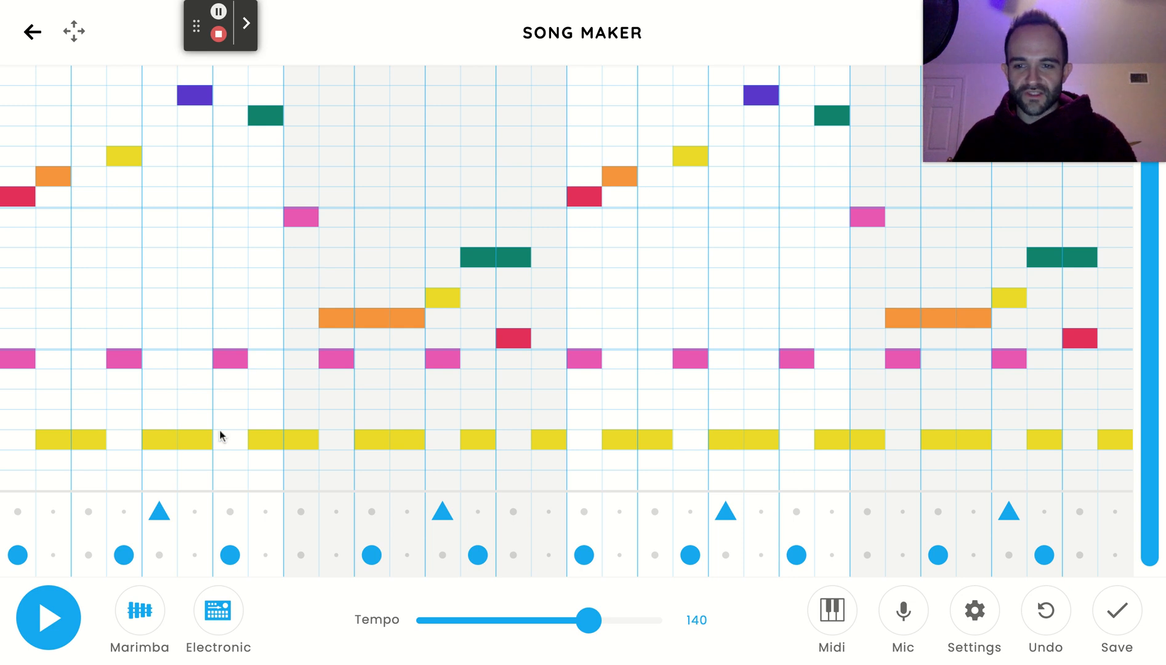
{"action": "left_click", "coordinate": [53, 623]}
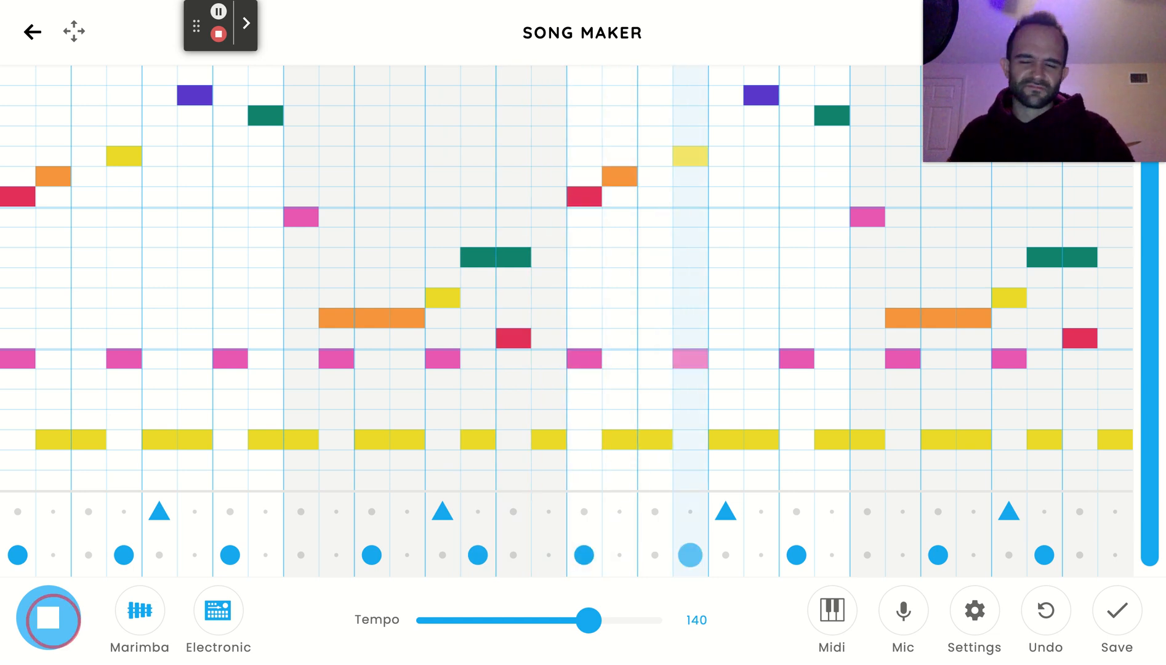
{"action": "left_click", "coordinate": [49, 618]}
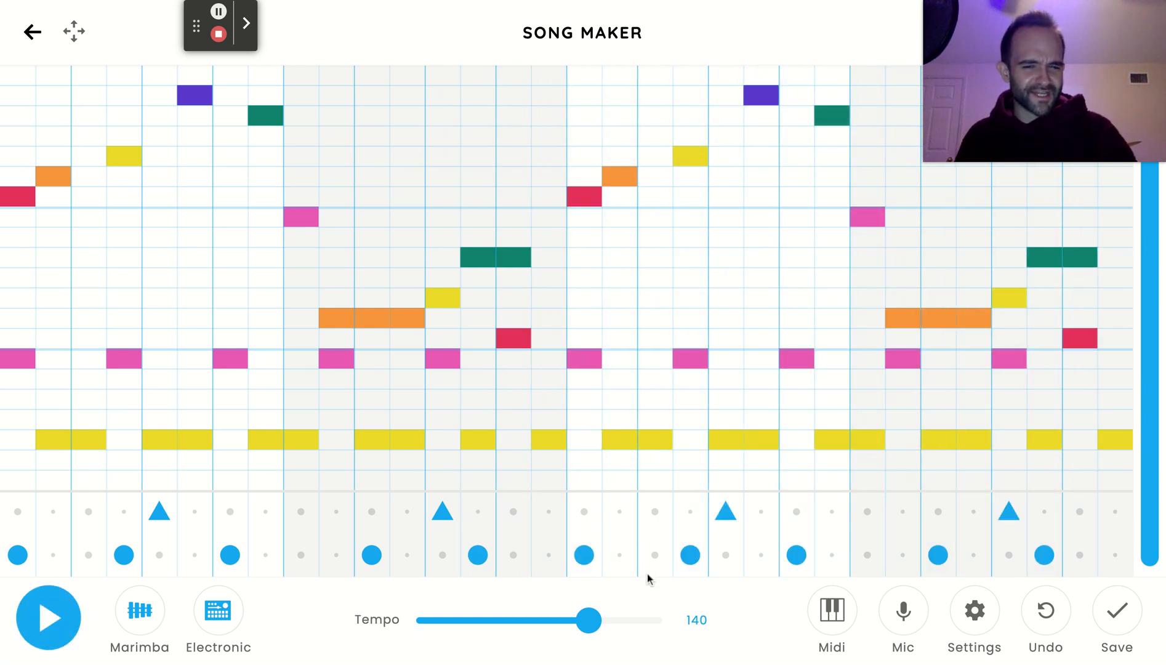
Raise the tempo to 171 and play back the song at that speed.
{"action": "left_click_drag", "start_coordinate": [596, 626], "coordinate": [615, 623]}
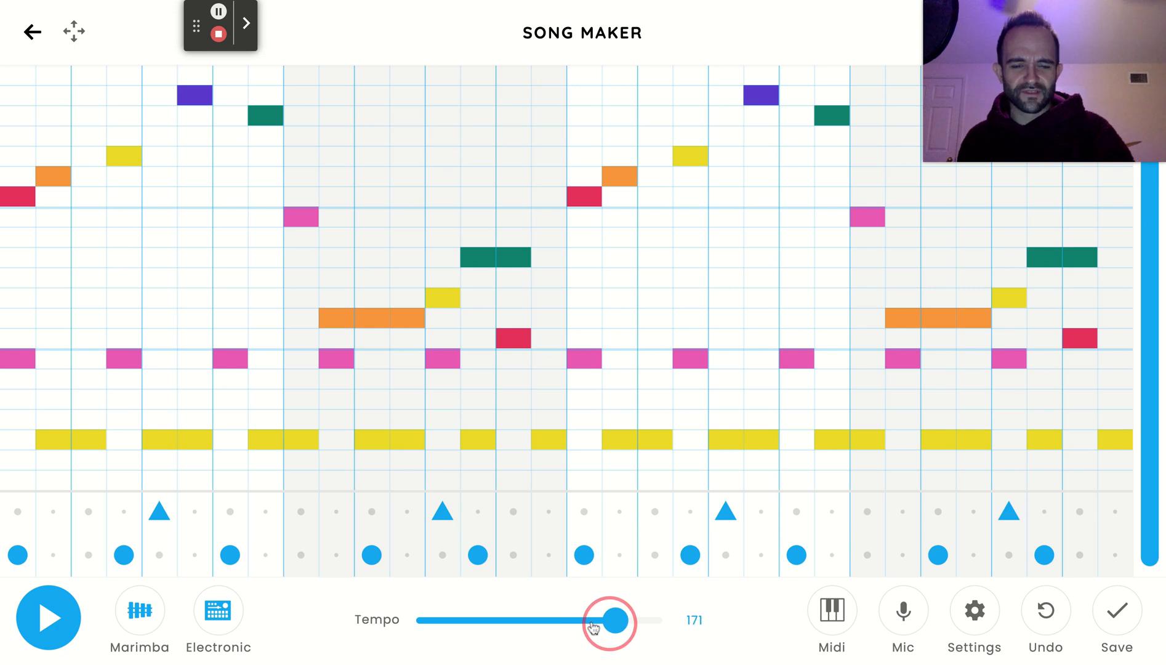
{"action": "left_click", "coordinate": [48, 633]}
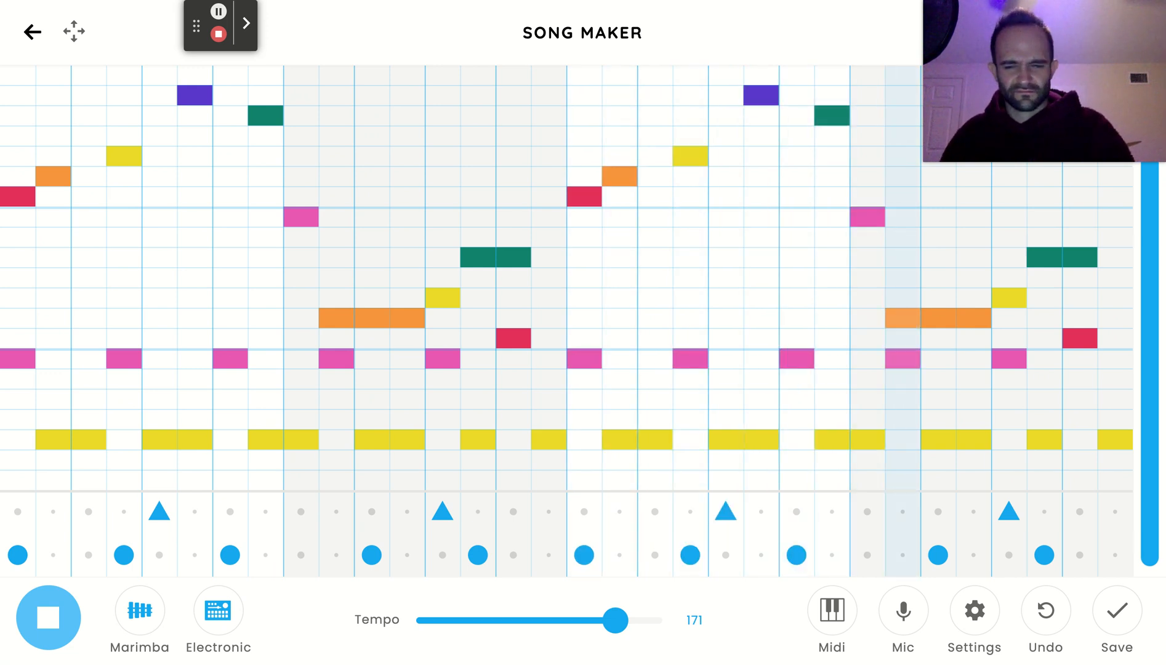
{"action": "key", "text": "space"}
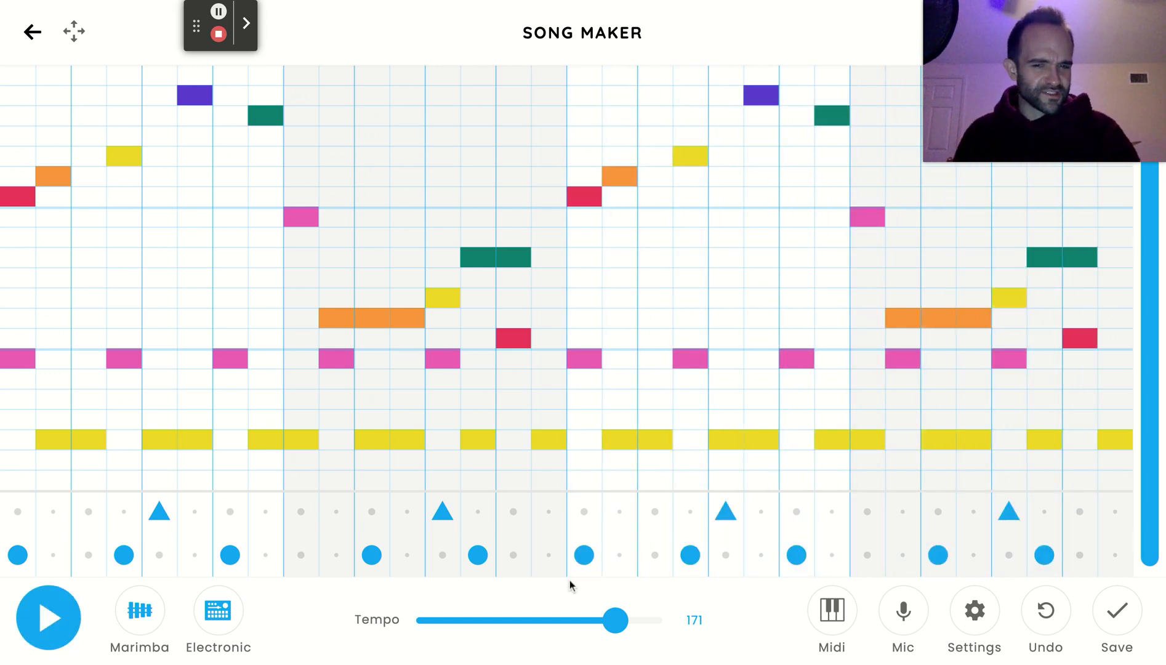
Lower the tempo to 105 and briefly play back the song.
{"action": "left_click_drag", "start_coordinate": [615, 621], "coordinate": [551, 621]}
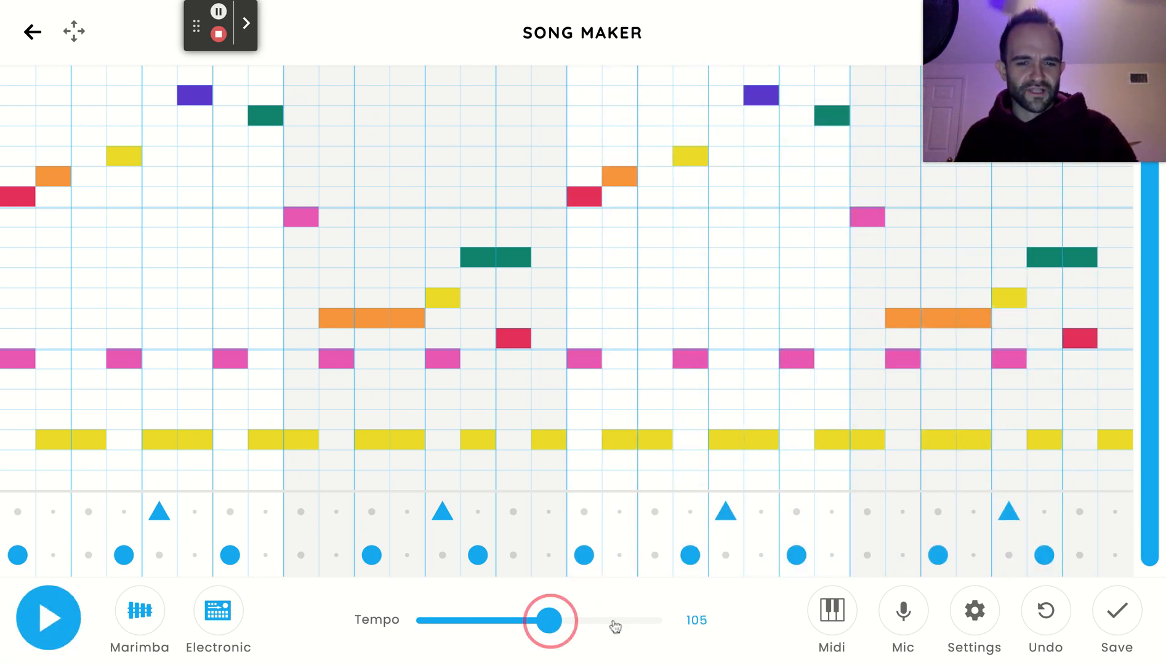
{"action": "left_click", "coordinate": [37, 631]}
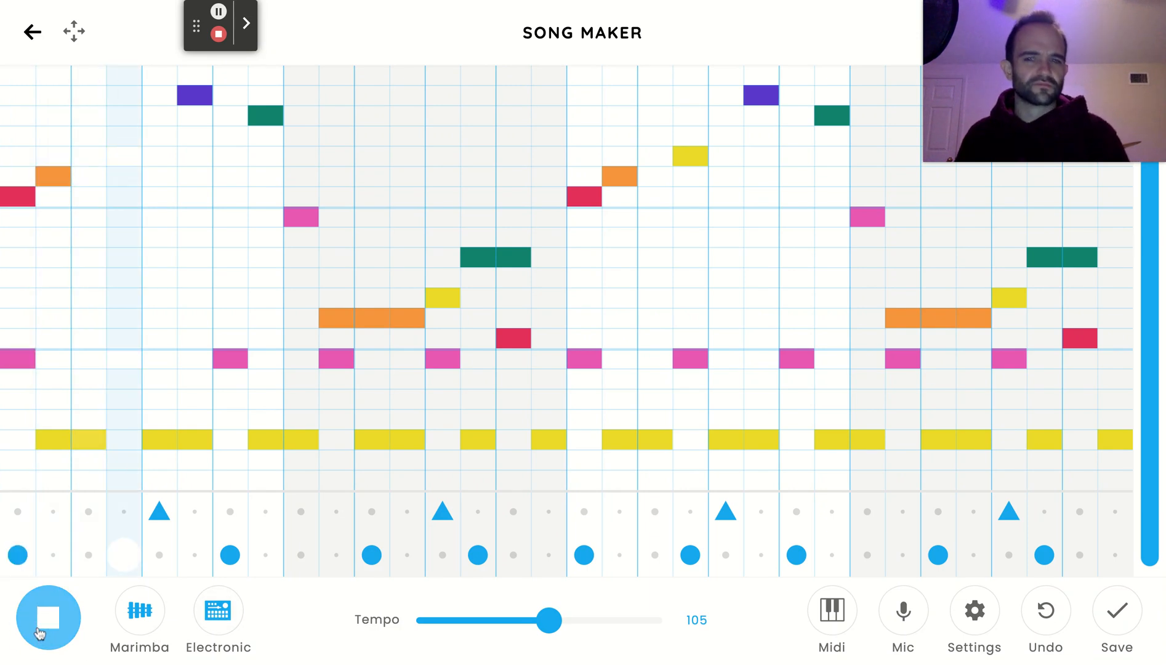
{"action": "left_click", "coordinate": [38, 631]}
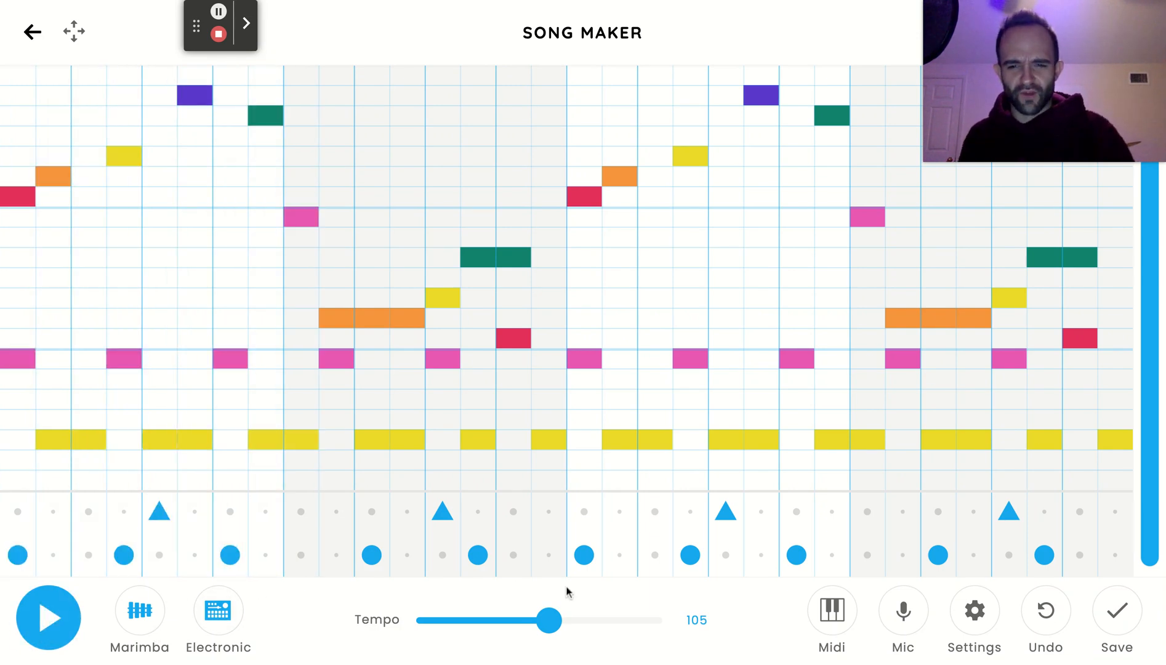
Set the tempo to 126 and play back the song through the fourth bar.
{"action": "mouse_move", "coordinate": [548, 621]}
{"action": "left_mouse_down"}
{"action": "mouse_move", "coordinate": [565, 621]}
{"action": "mouse_move", "coordinate": [557, 628]}
{"action": "left_mouse_up"}
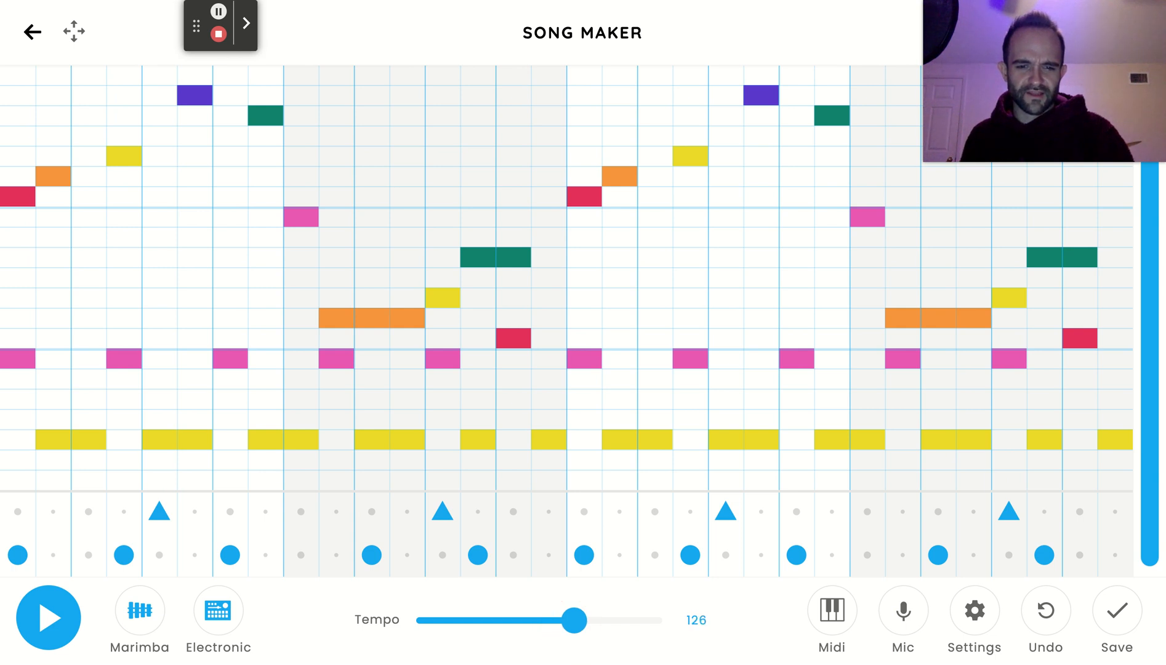
{"action": "left_click", "coordinate": [58, 622]}
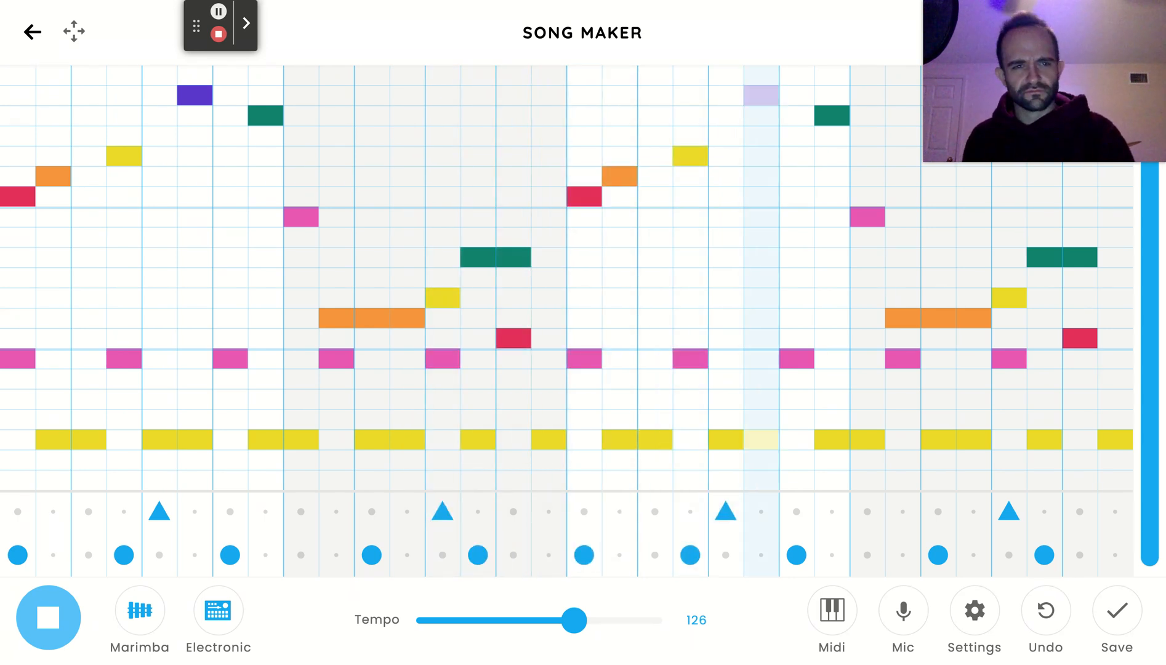
{"action": "left_click", "coordinate": [49, 629]}
Set the tempo to 140, play back the song, and stop playback.
{"action": "left_click_drag", "start_coordinate": [579, 621], "coordinate": [581, 621]}
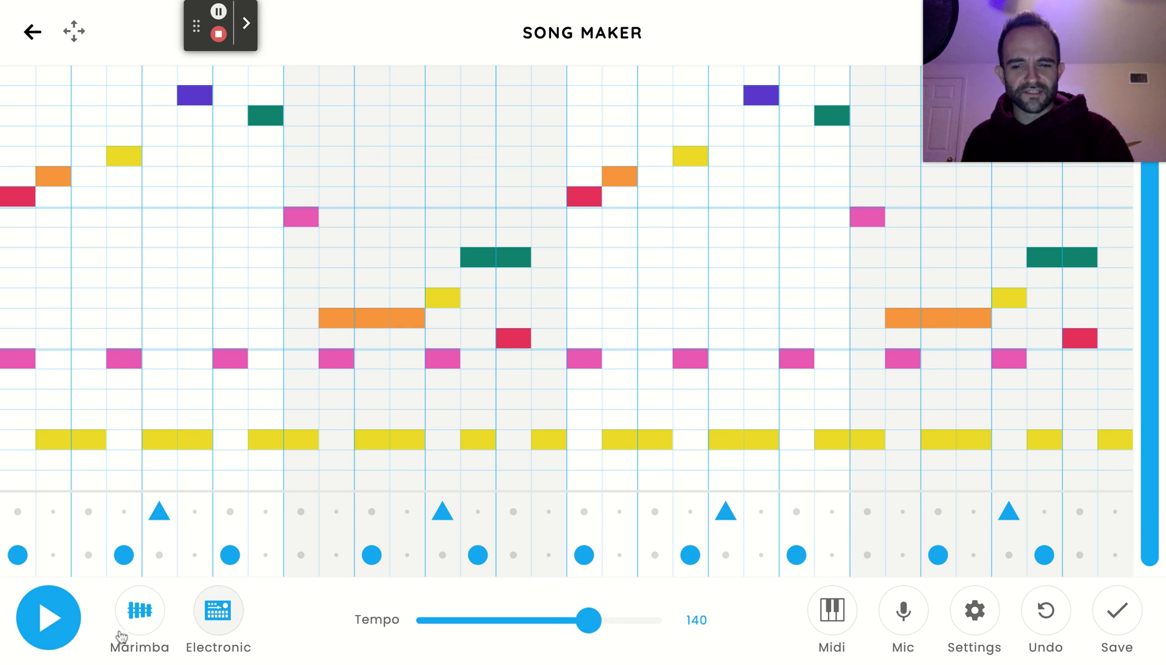
{"action": "left_click", "coordinate": [49, 618]}
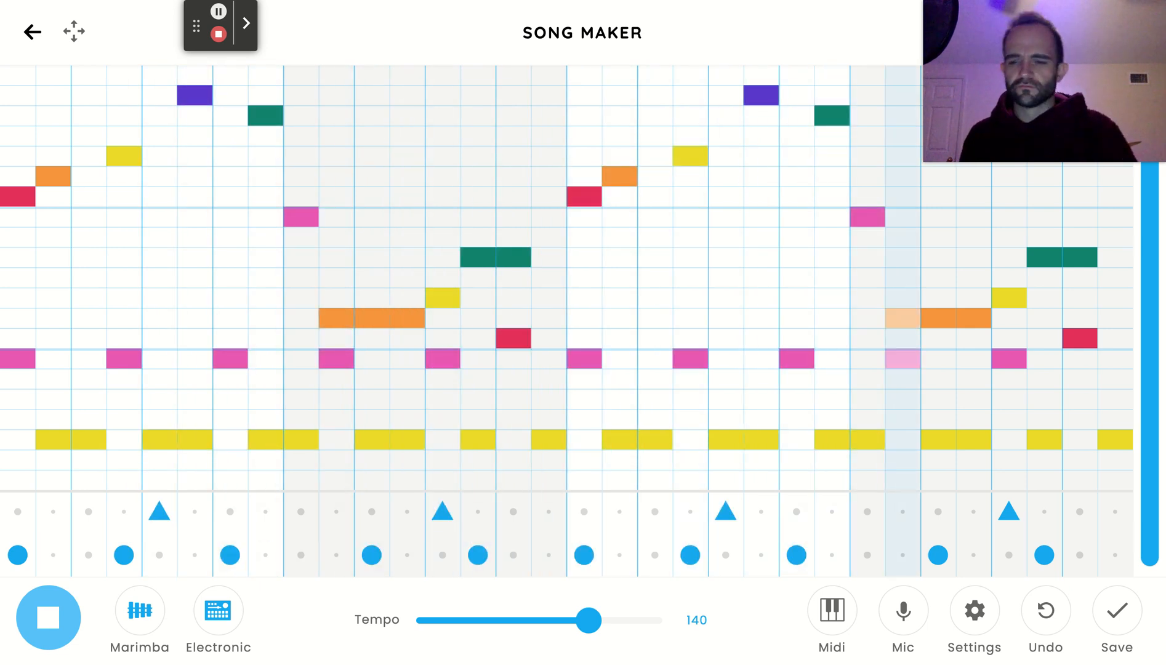
{"action": "left_click", "coordinate": [49, 618]}
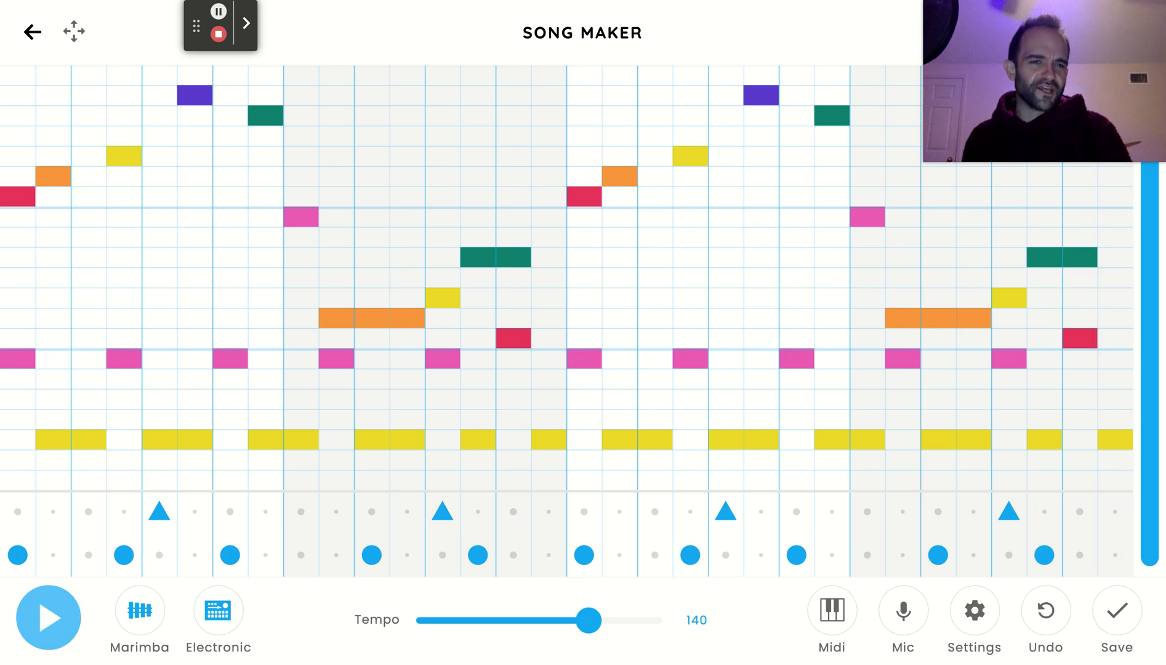